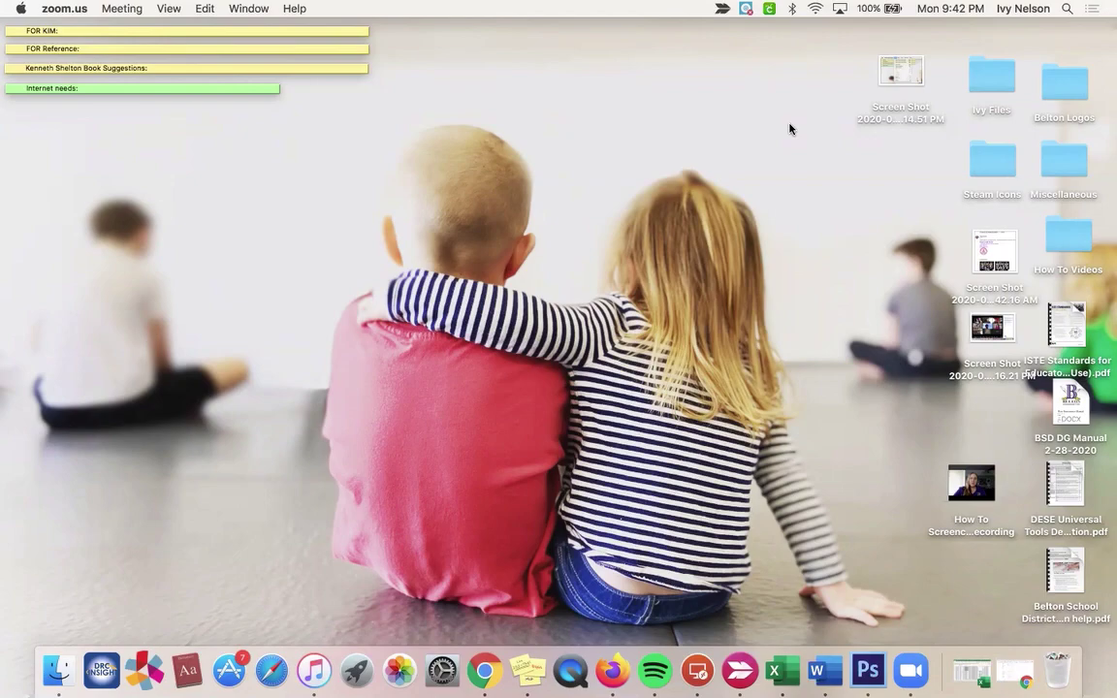
Search the Mac for "quick" to locate QuickTime Player, and bring up the overview of installed apps.
left_click(789, 128)
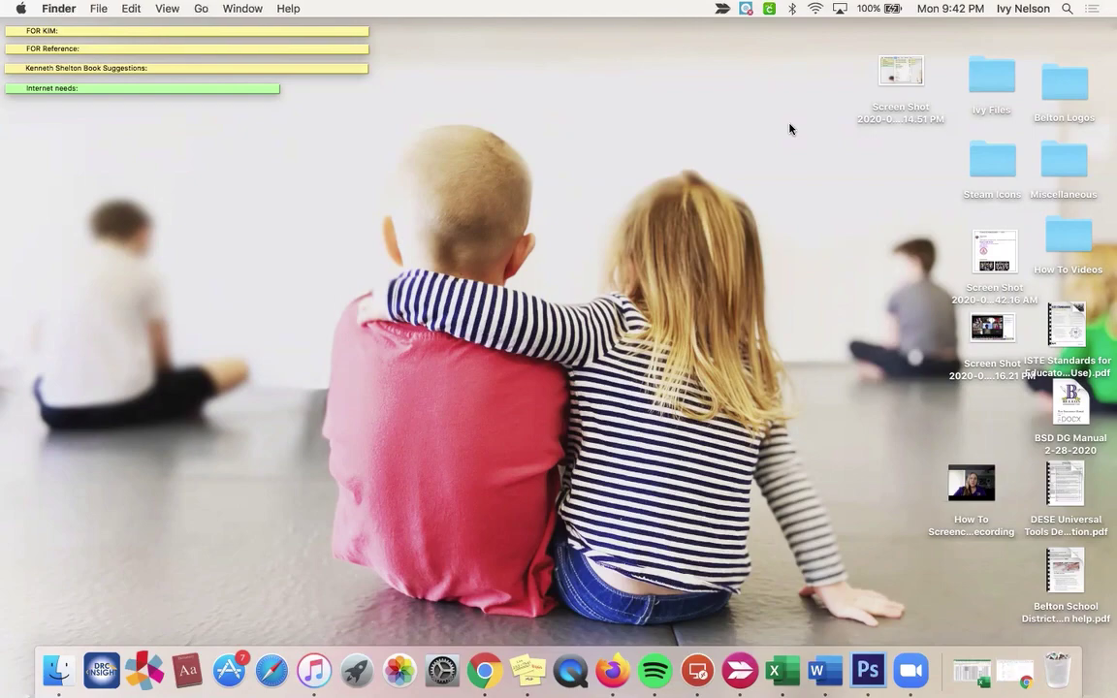
left_click(1066, 9)
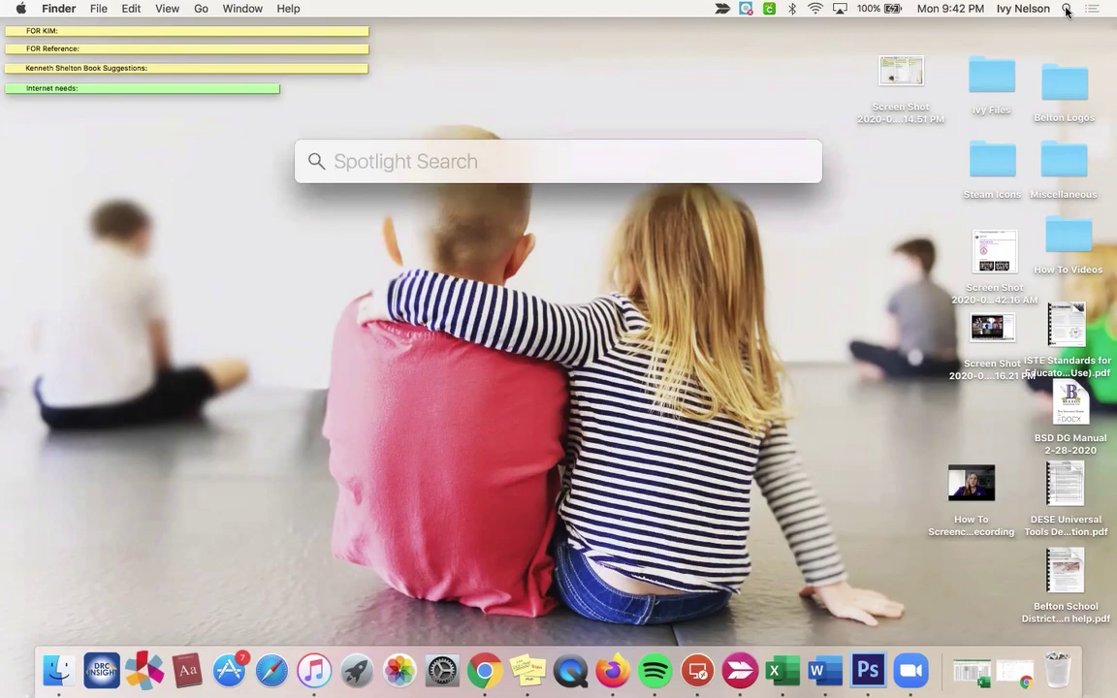
type("quick")
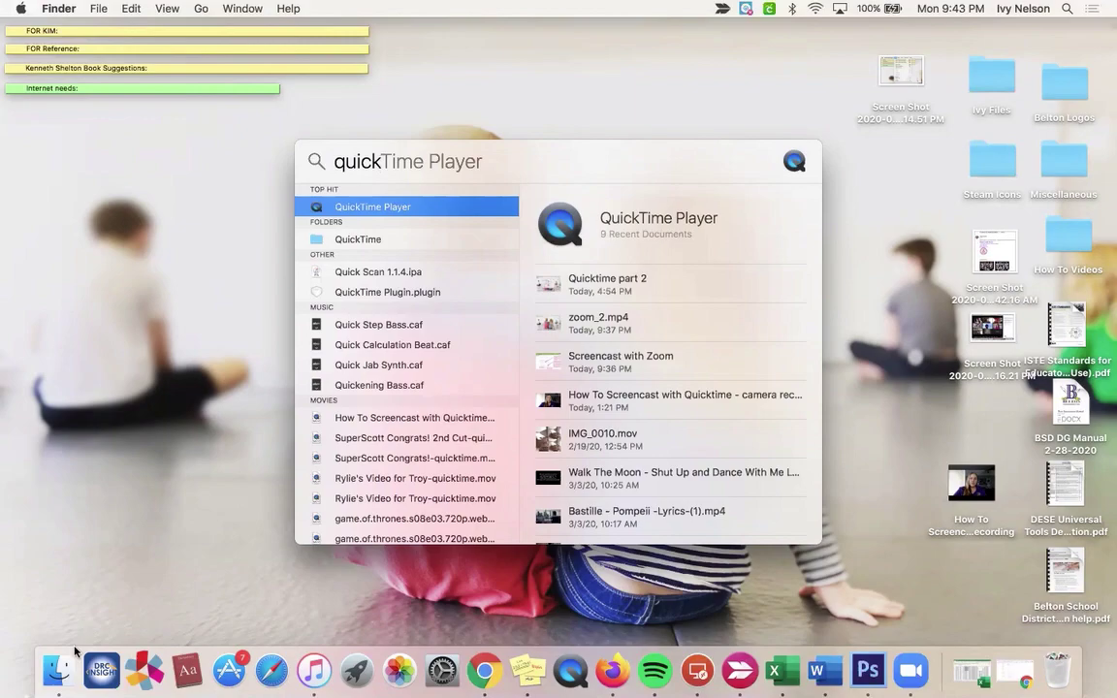
left_click(355, 671)
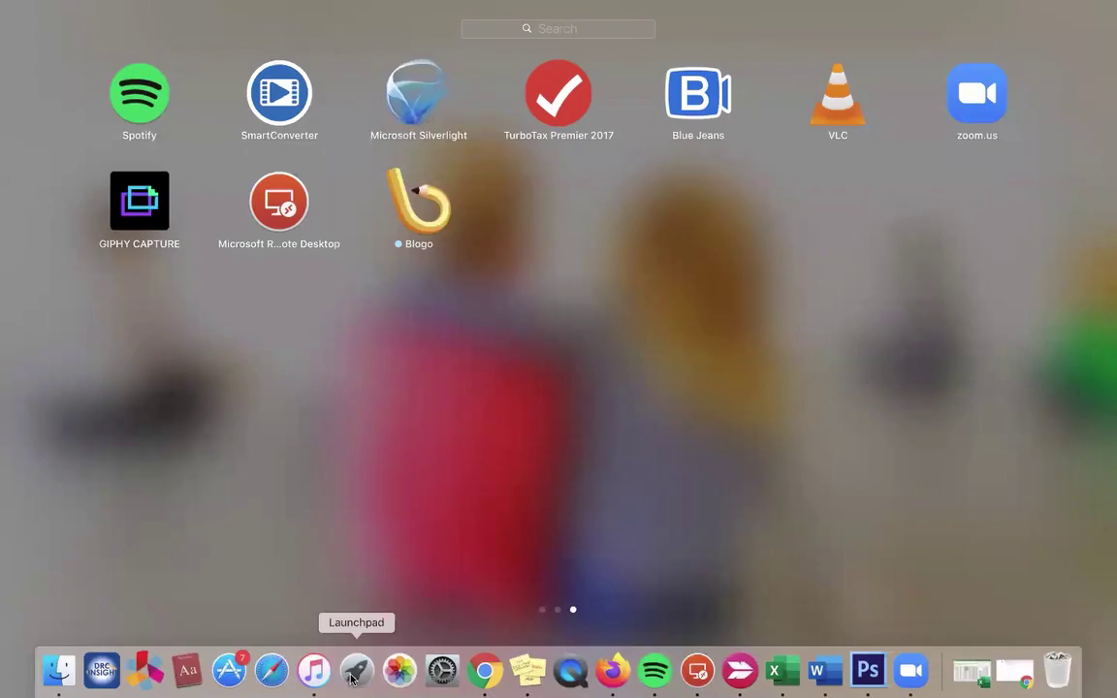
Launch QuickTime Player from the Applications folder in Finder and close the Finder window.
left_click(61, 677)
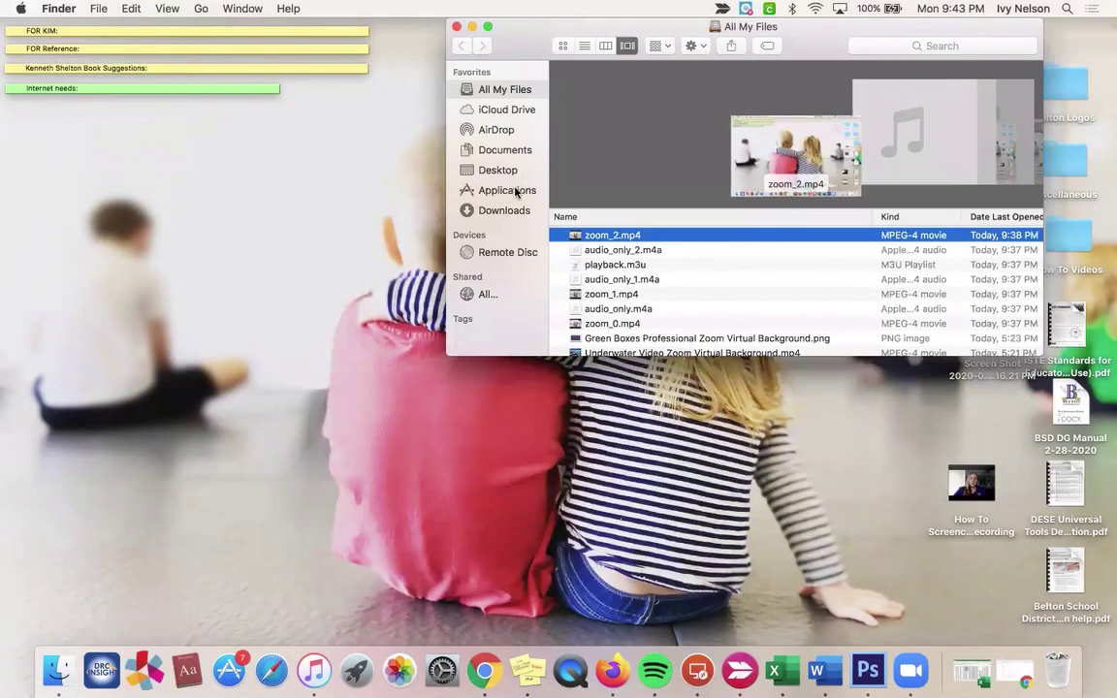
left_click(506, 191)
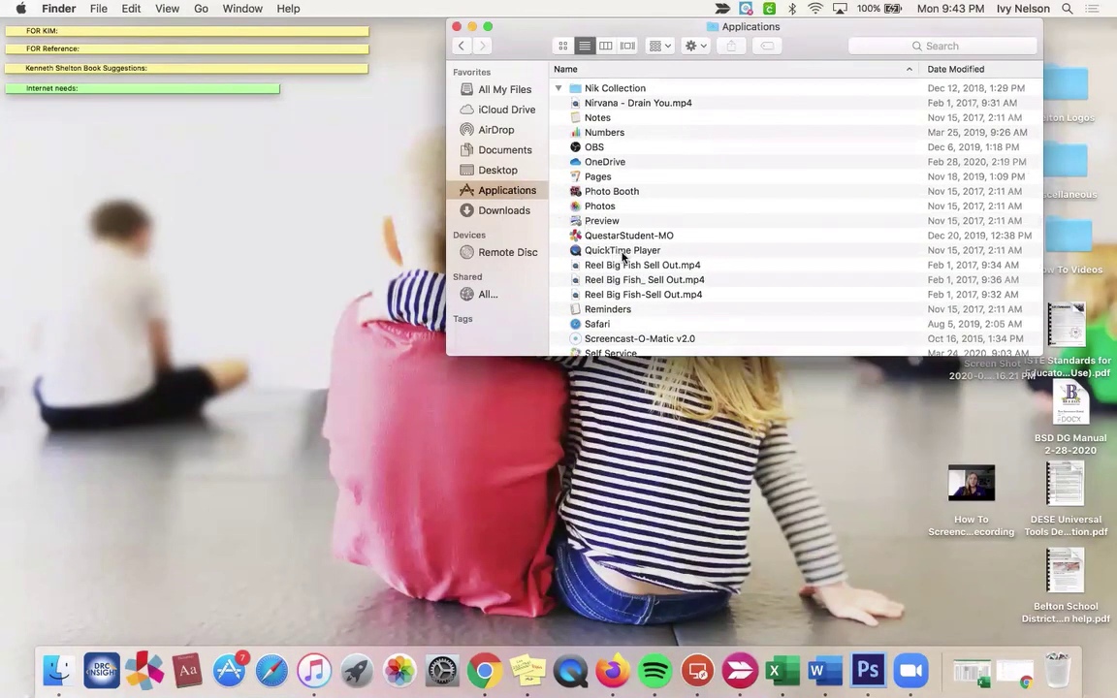
left_click(622, 252)
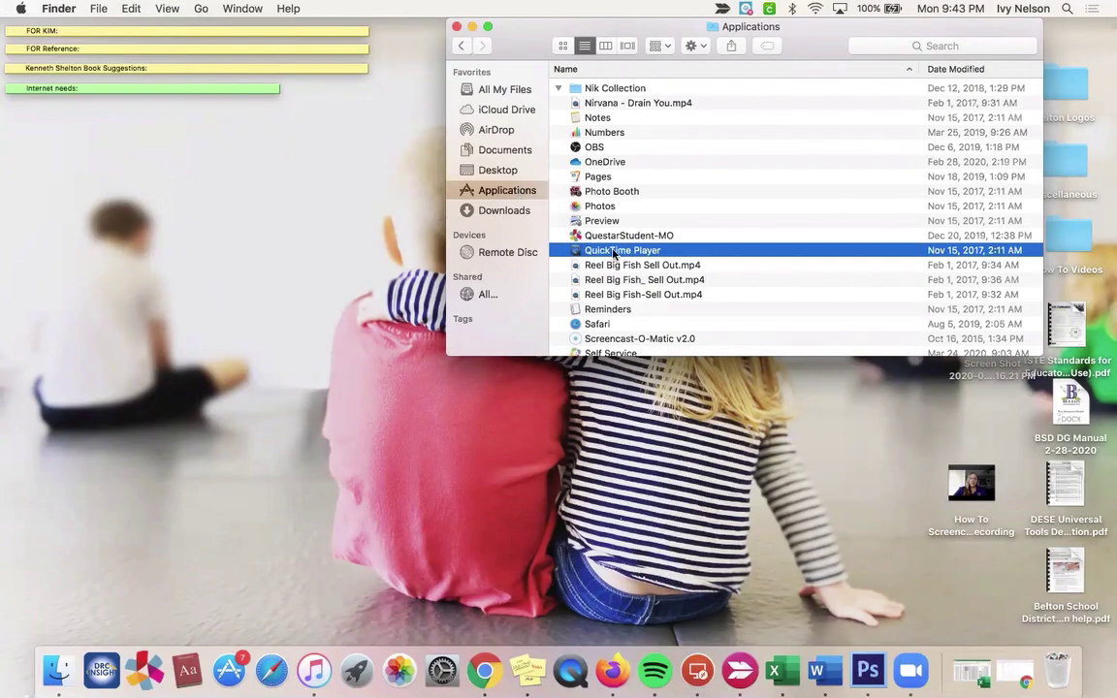
double_click(613, 254)
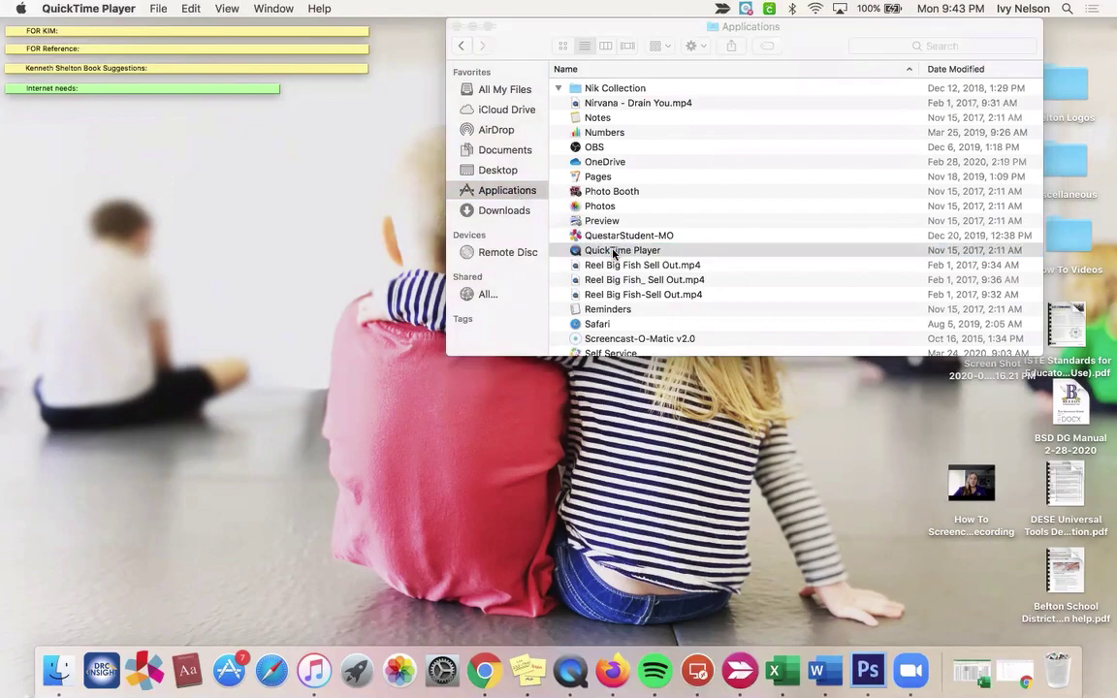
left_click_drag(752, 43, 730, 131)
left_click(435, 116)
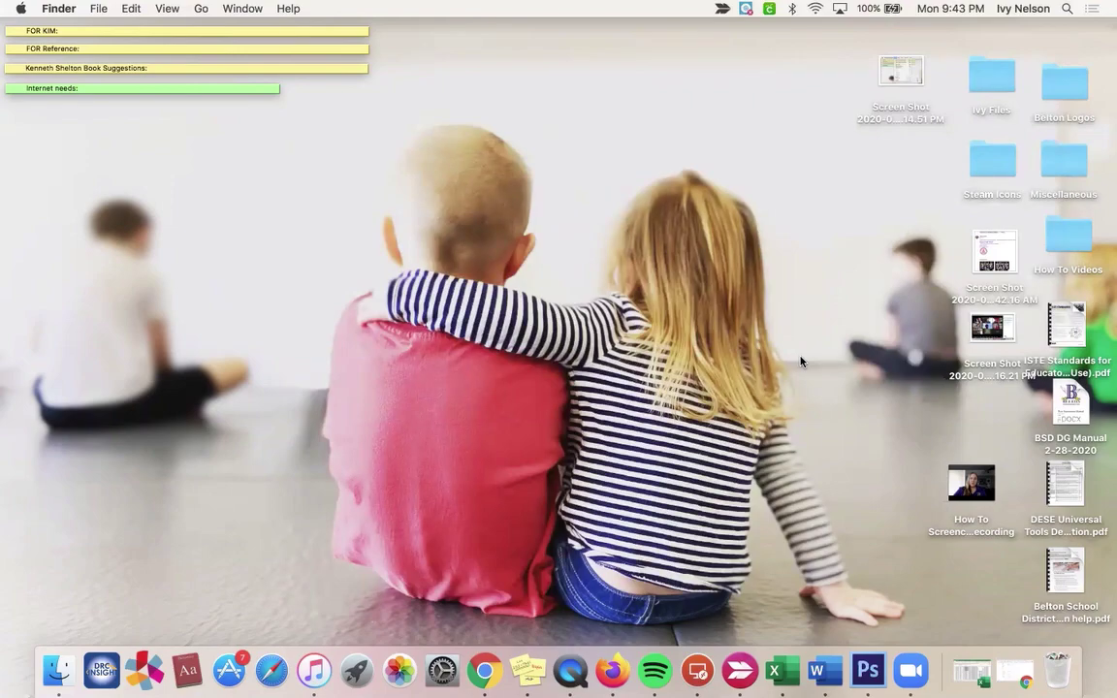
Switch to QuickTime Player and create a new screen recording.
left_click(570, 674)
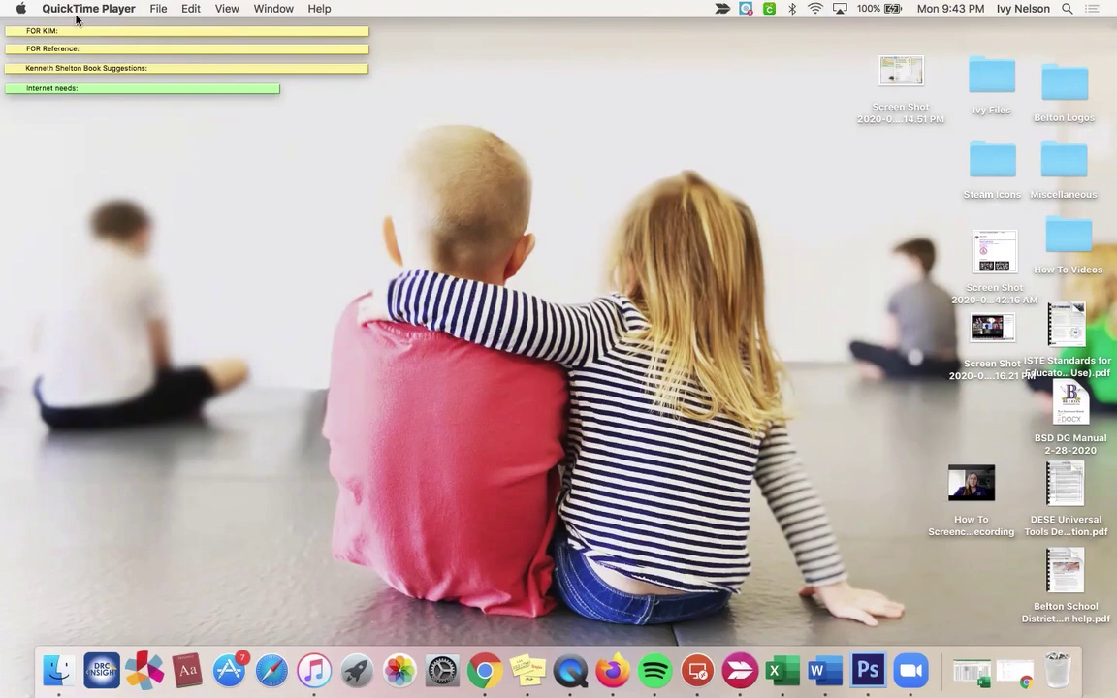
left_click(158, 9)
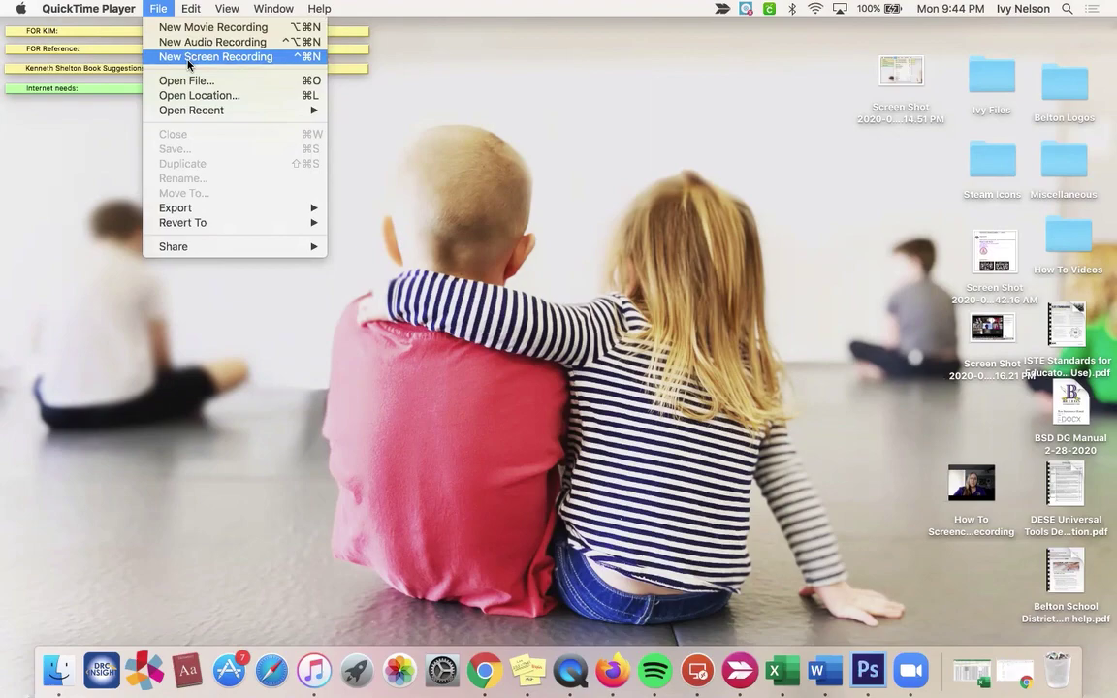
left_click(188, 60)
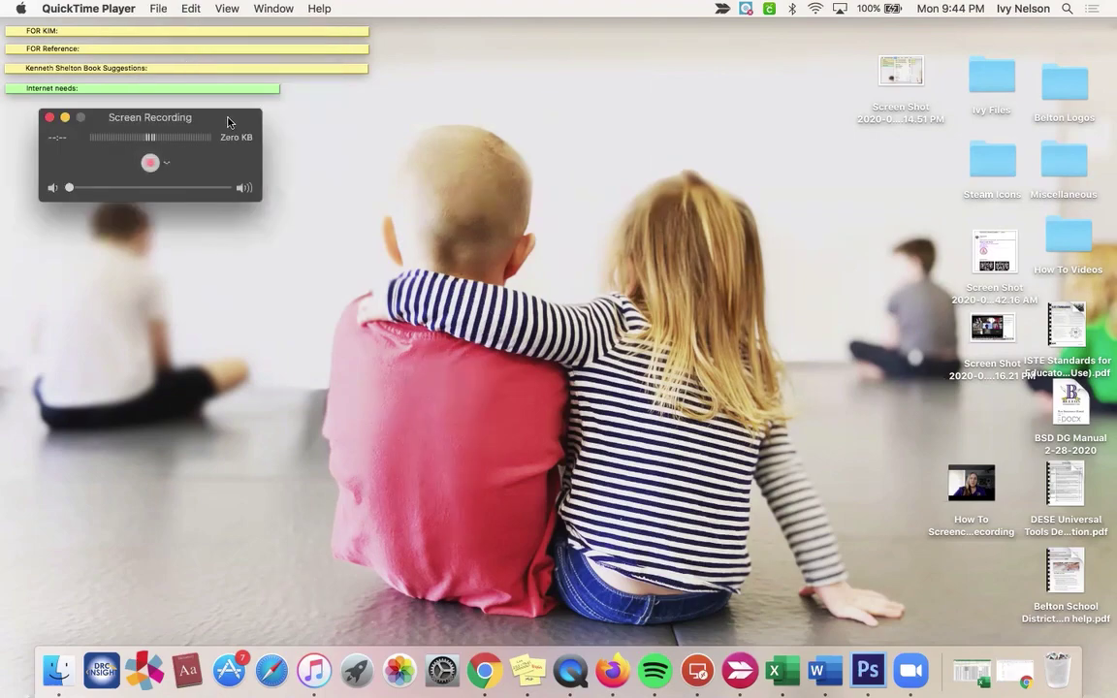
left_click_drag(229, 121, 471, 158)
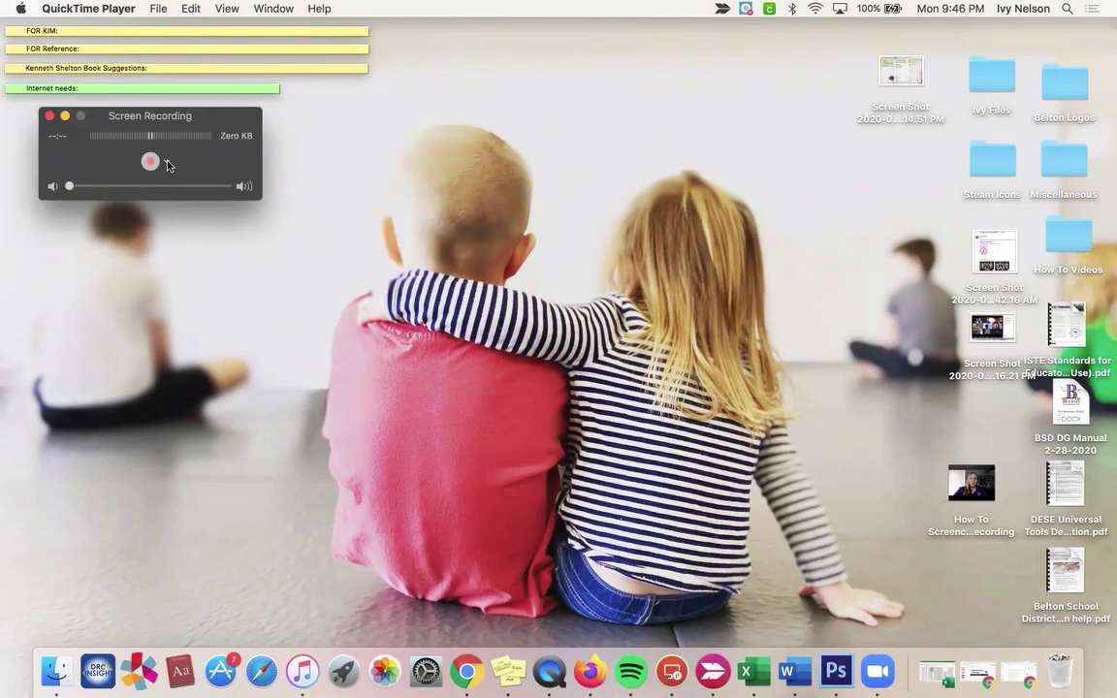
Review the microphone choices and the mouse-click display option for the screen recording.
left_click(167, 162)
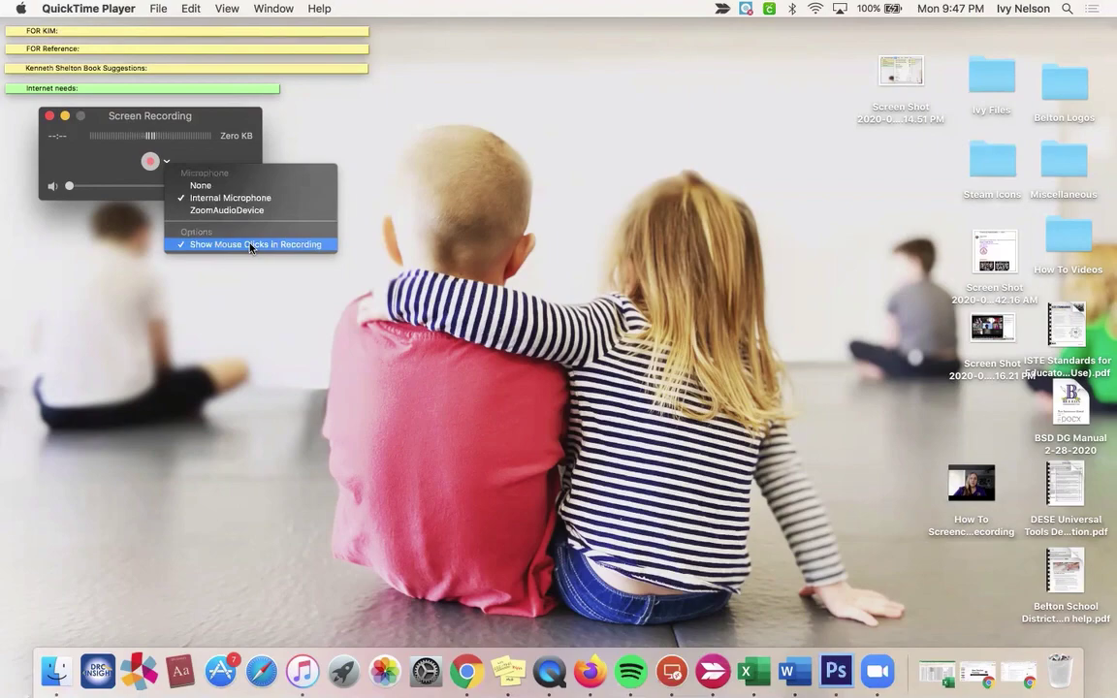
left_click(189, 163)
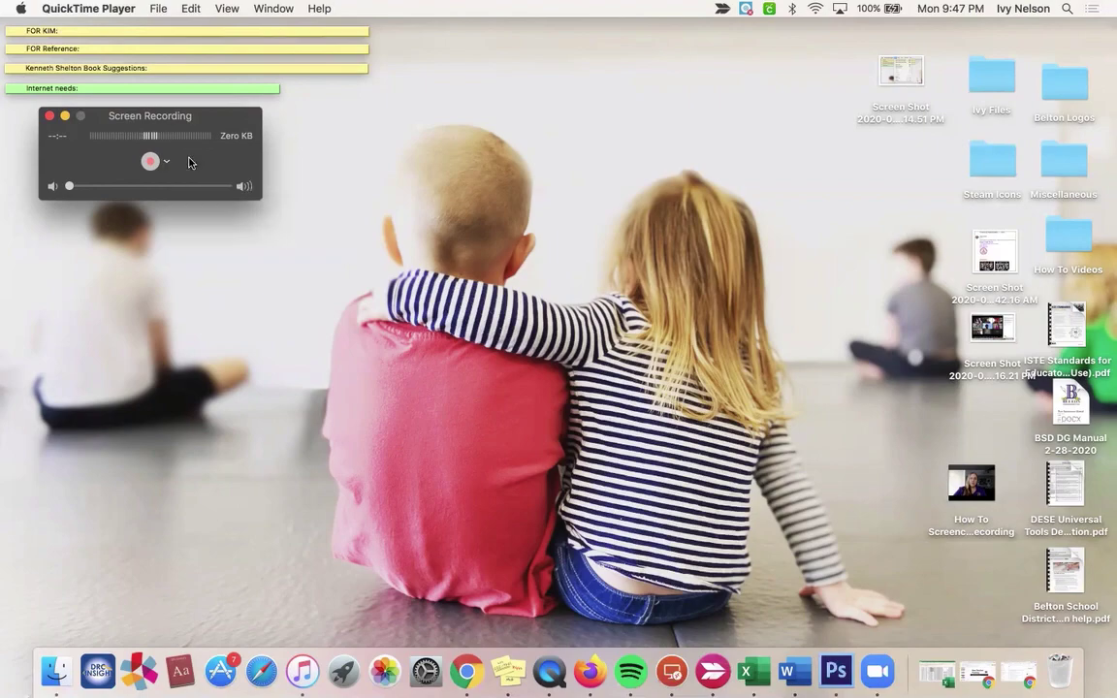
left_click(166, 163)
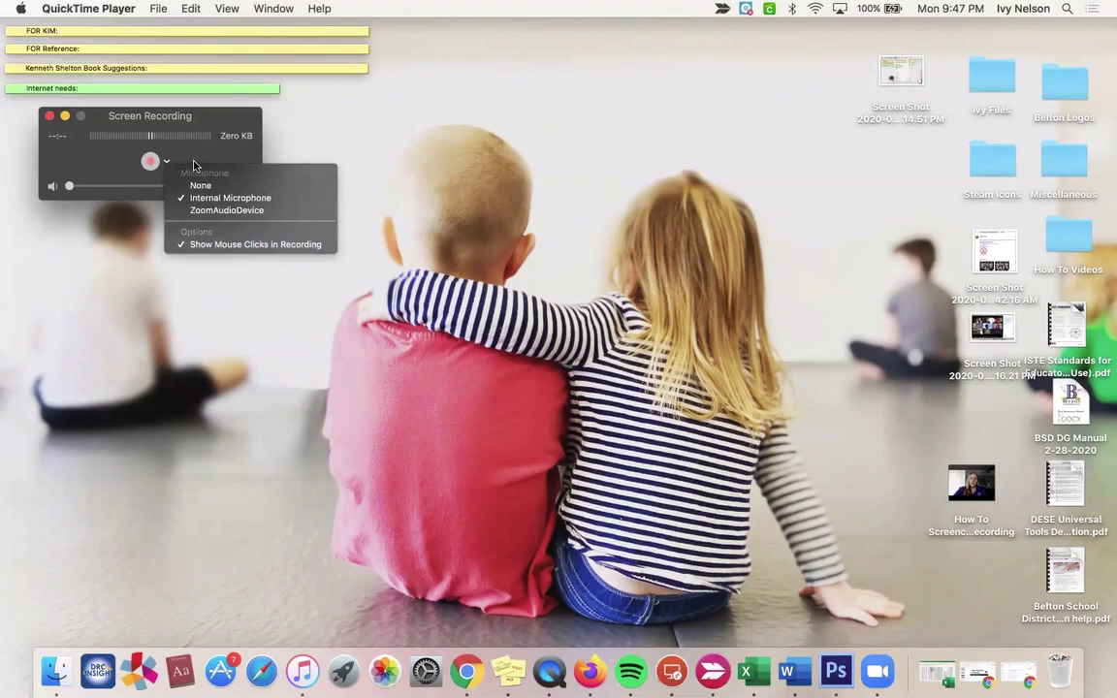
left_click(180, 144)
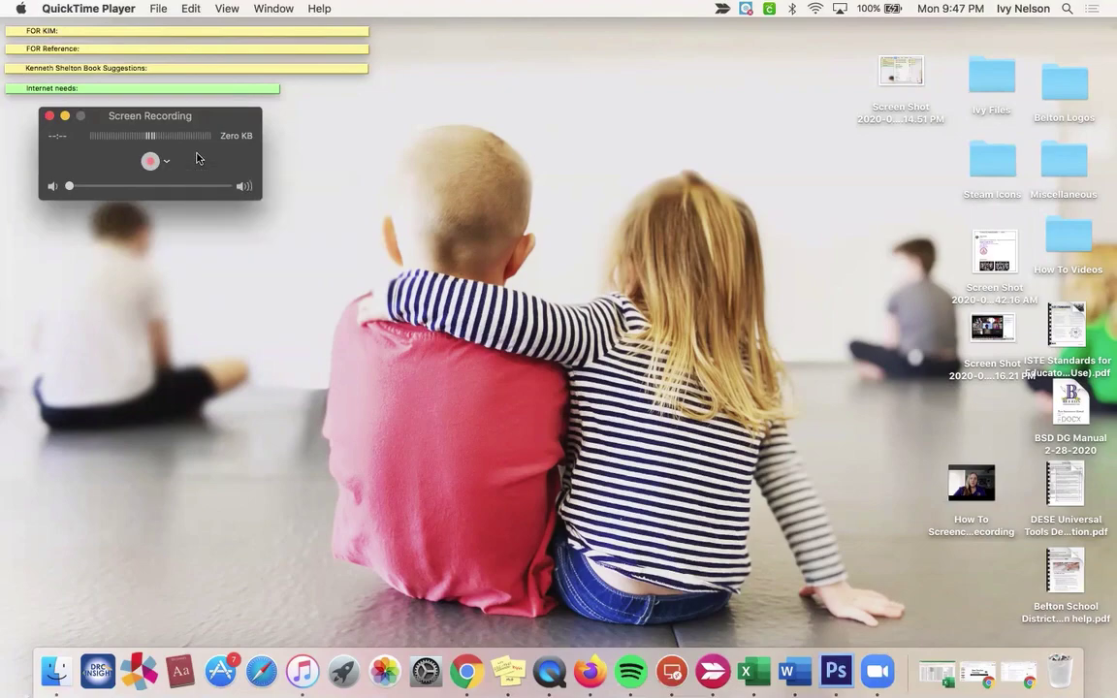
Start recording the full screen and bring up the New Teacher Tech Training - 2019 presentation in Chrome.
left_click(149, 163)
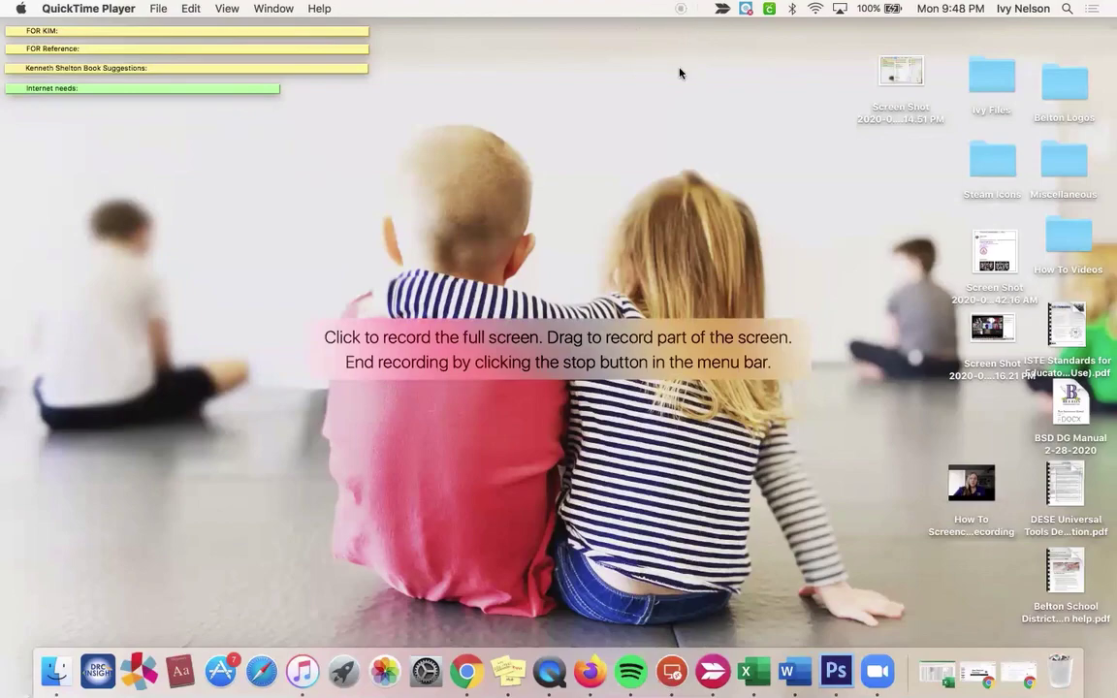
left_click(571, 269)
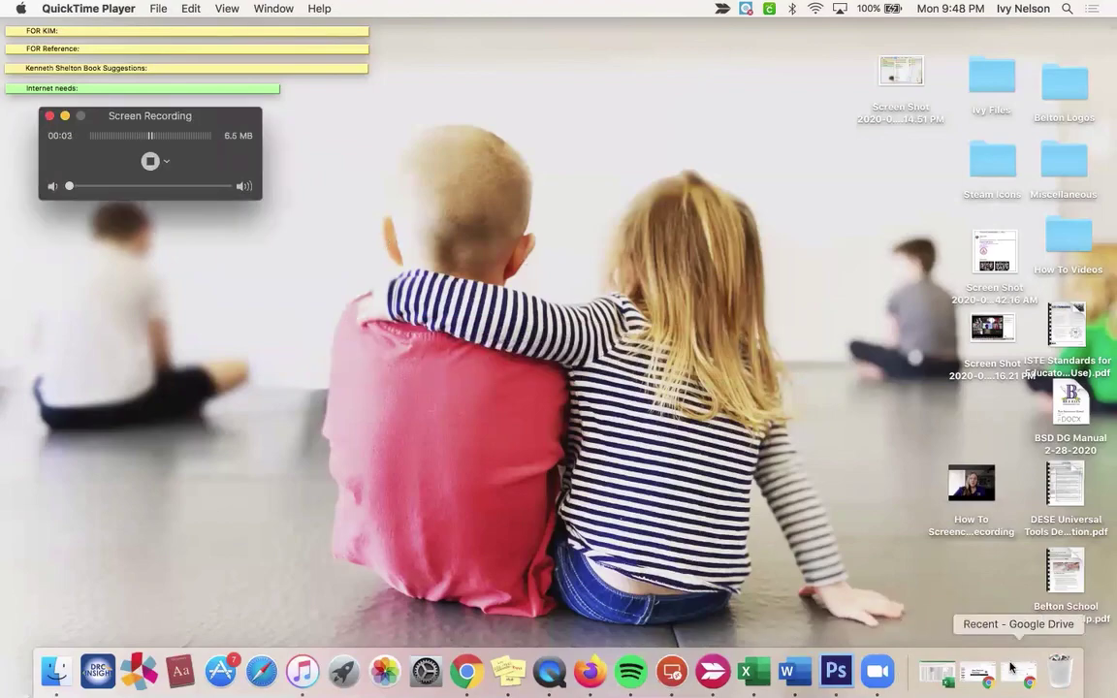
left_click(979, 671)
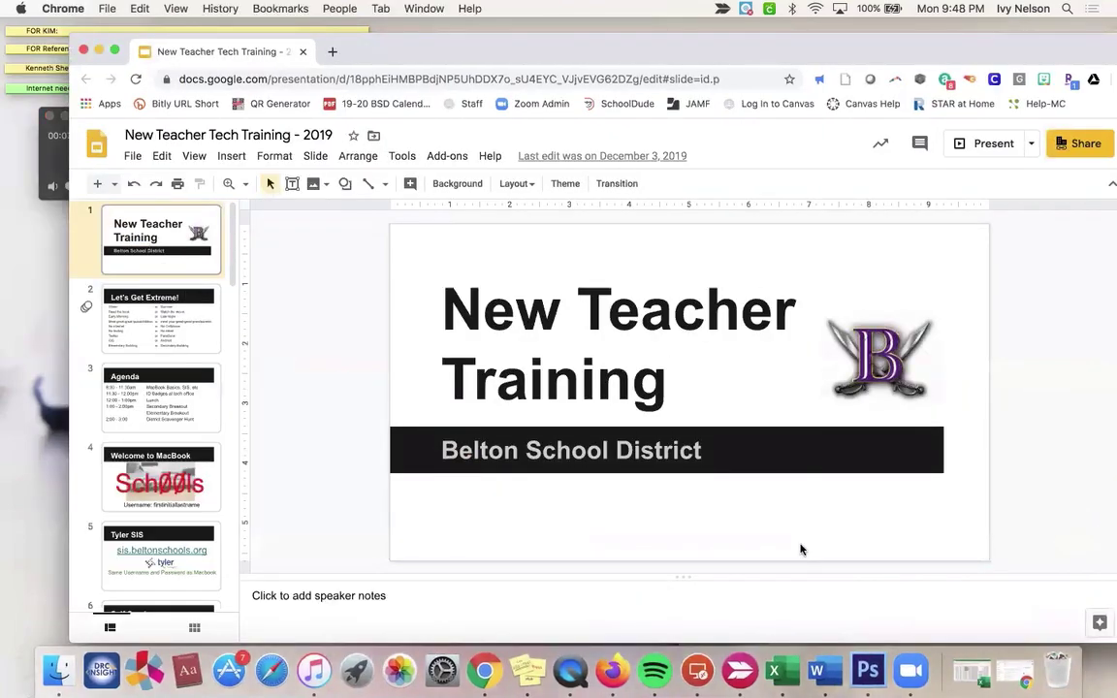
Return to QuickTime Player, stop the full-screen recording, and discard the untitled clip.
left_click(58, 161)
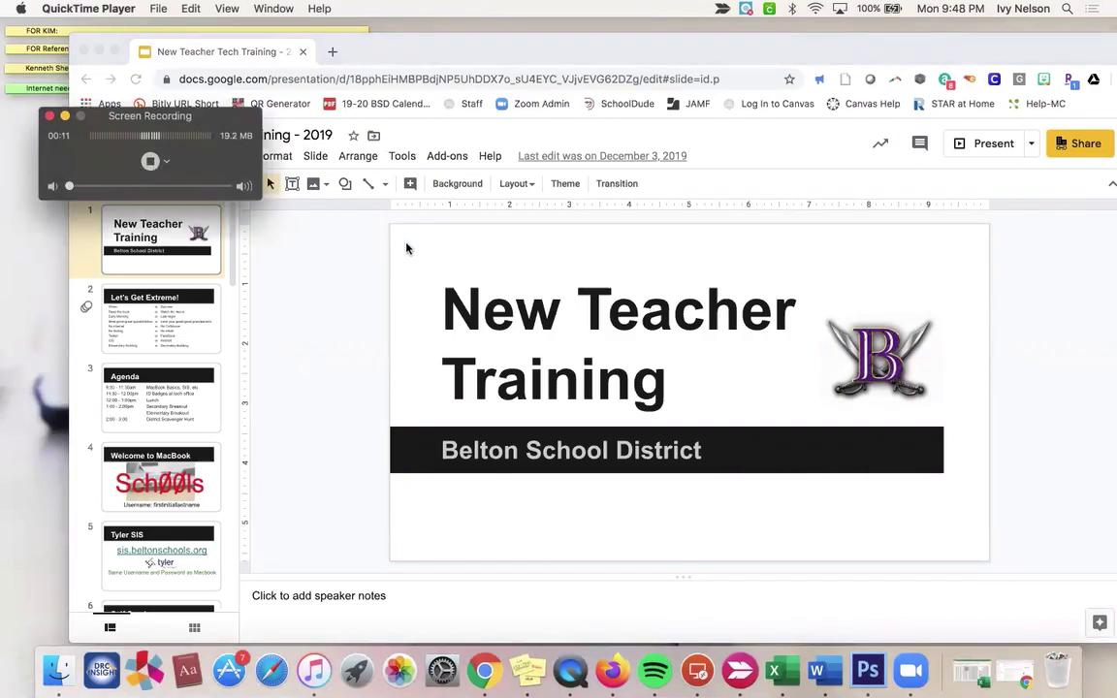
left_click(153, 163)
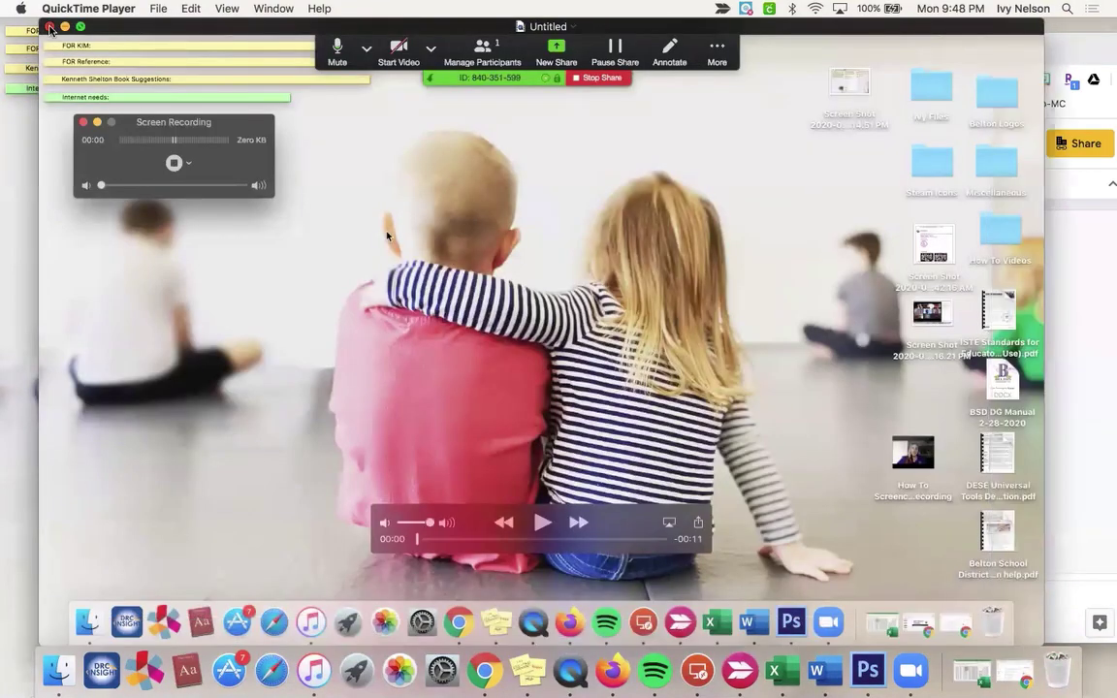
left_click(50, 27)
left_click(475, 212)
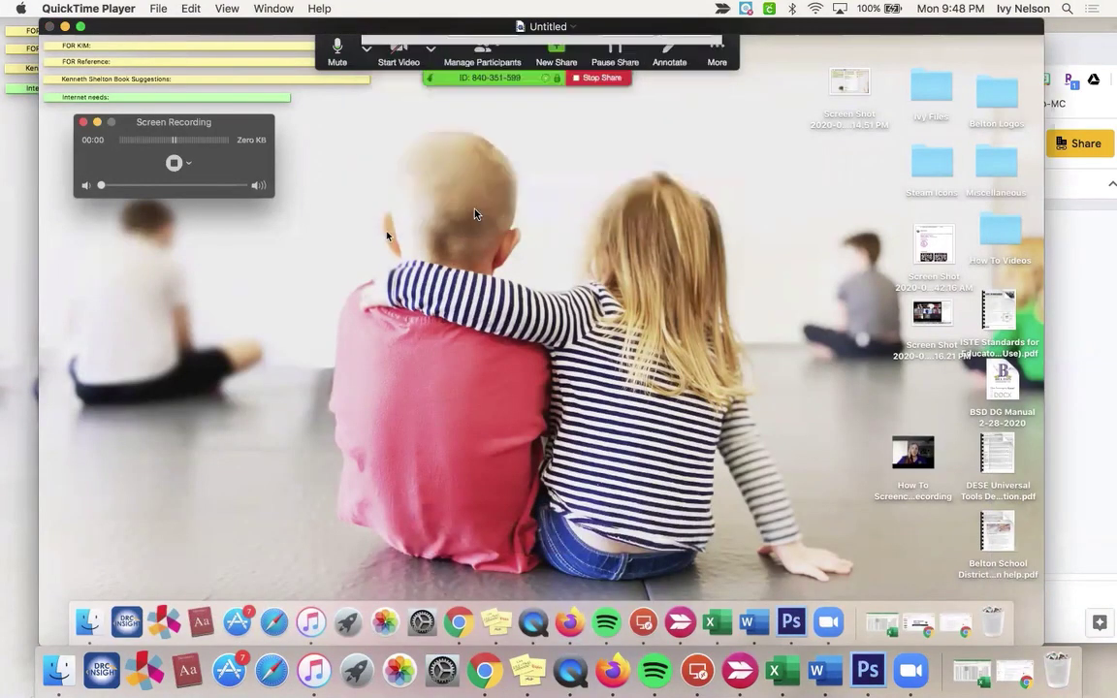
Create another screen recording over the open presentation and bring up the capture area selection.
left_click(156, 8)
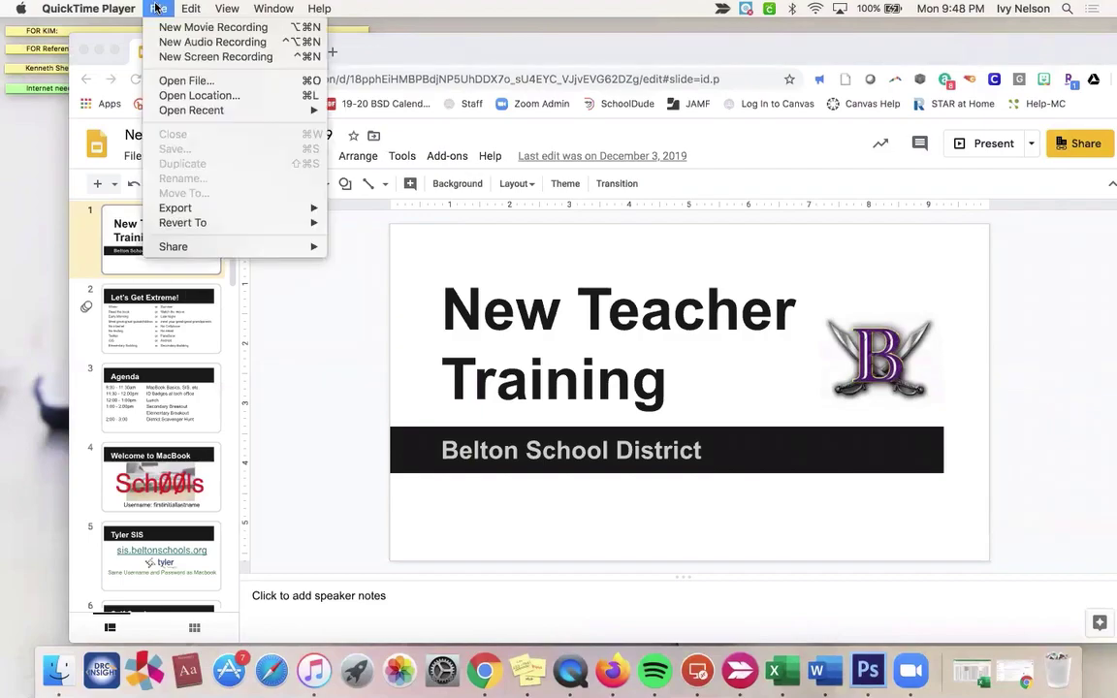
left_click(175, 58)
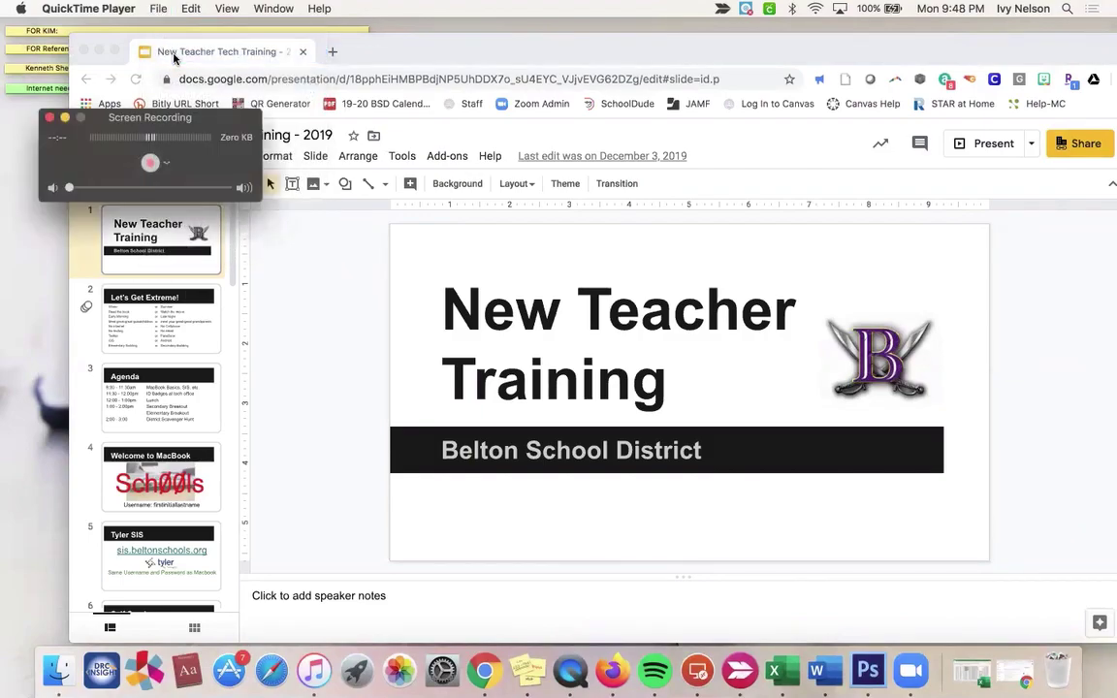
left_click(150, 163)
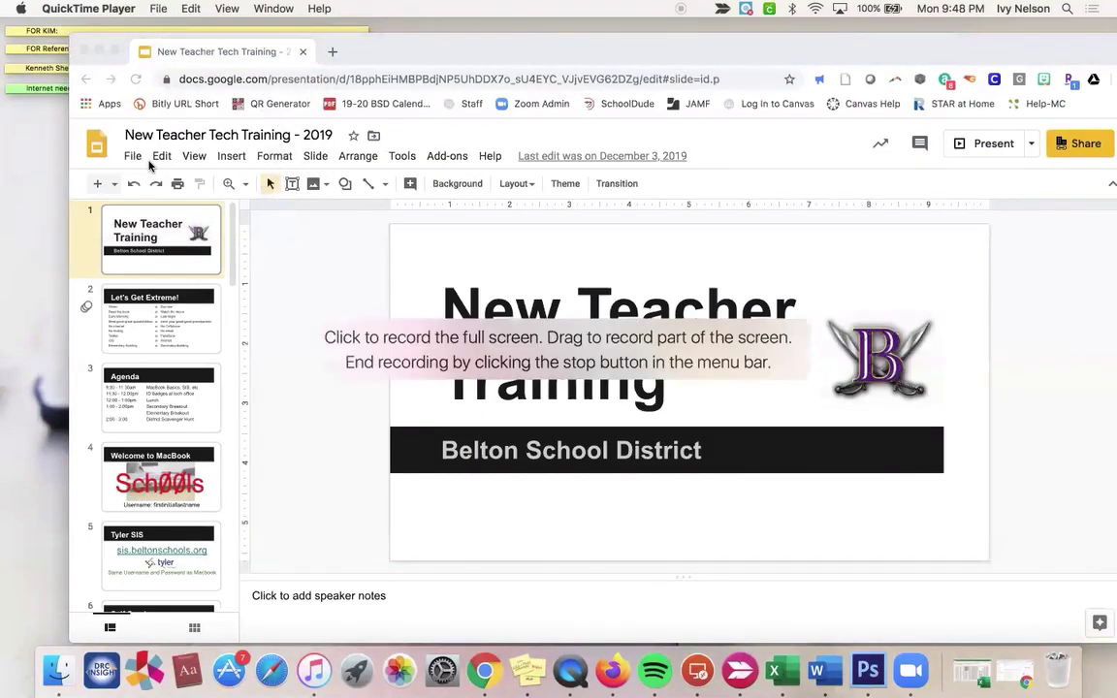
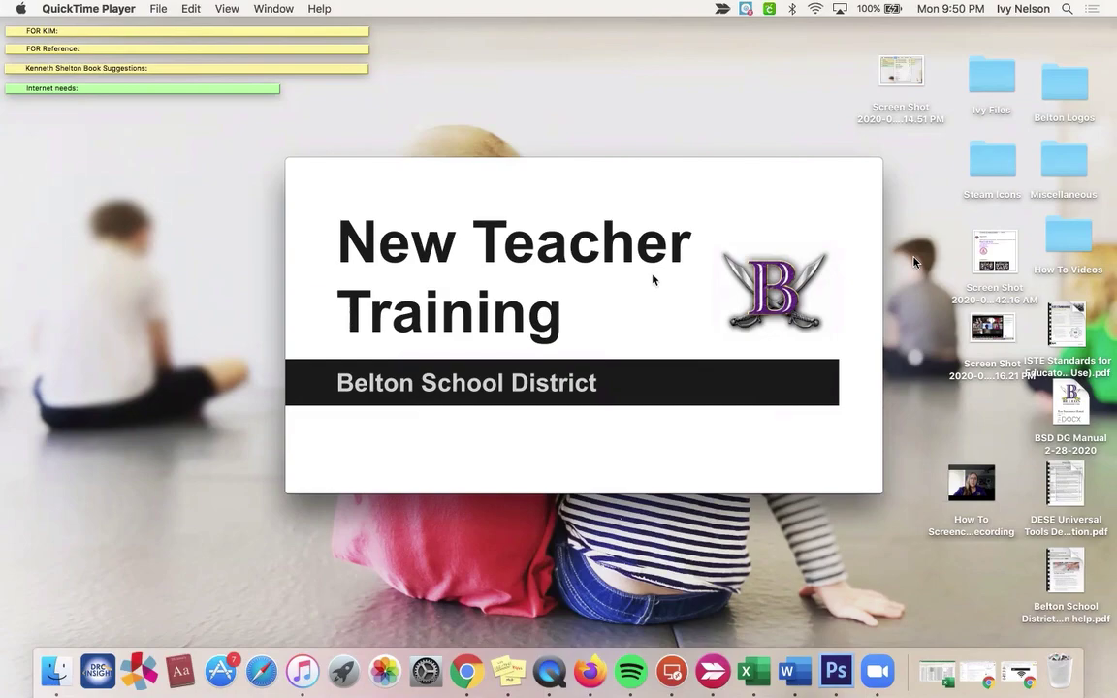
Save the slide recording to the Desktop as "Screenrecording for QT using Zoom".
mouse_move(447, 183)
left_click(158, 9)
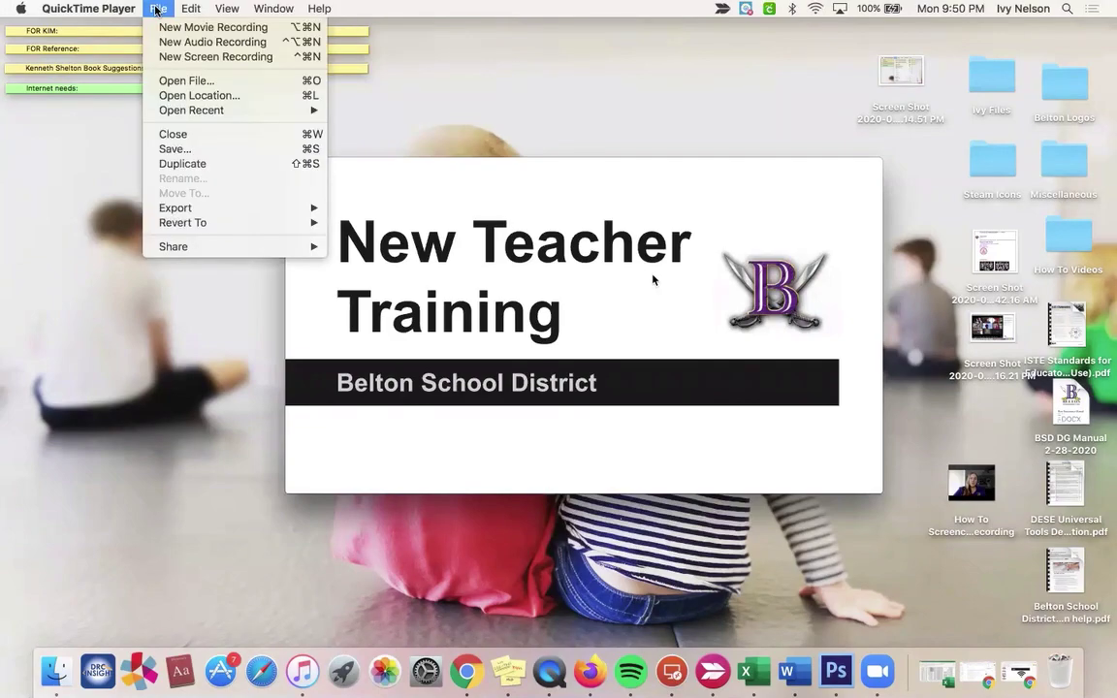
left_click(171, 150)
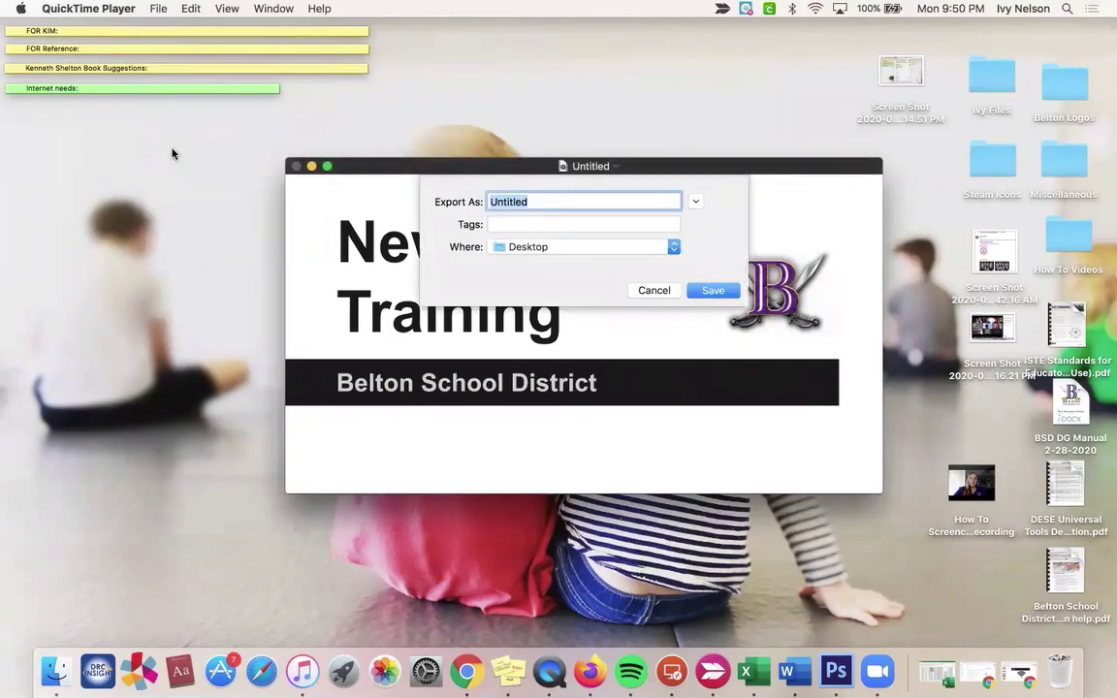
type("Screenrecording for")
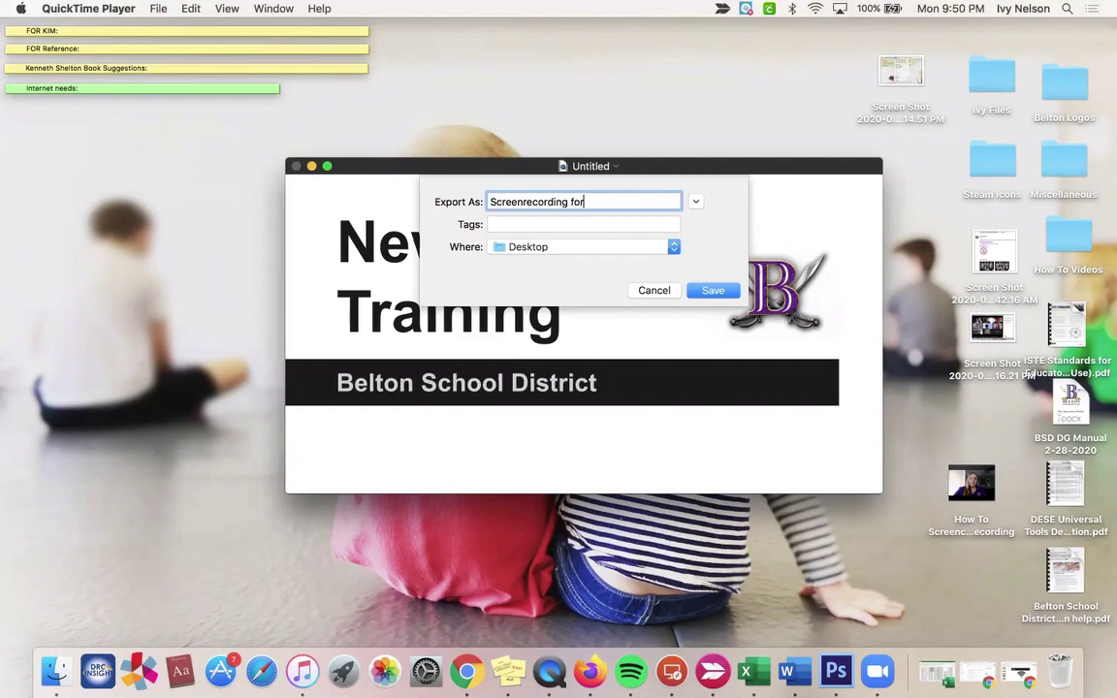
key("BackSpace")
key("BackSpace")
type("or QT using Zoom")
left_click(533, 248)
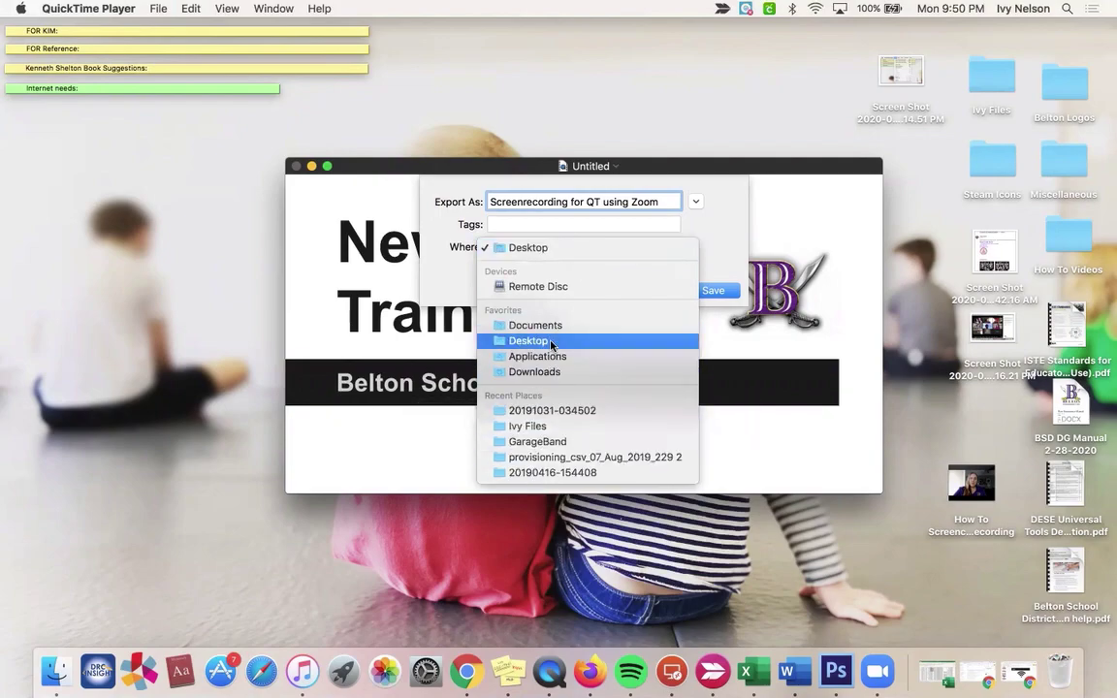
left_click(663, 247)
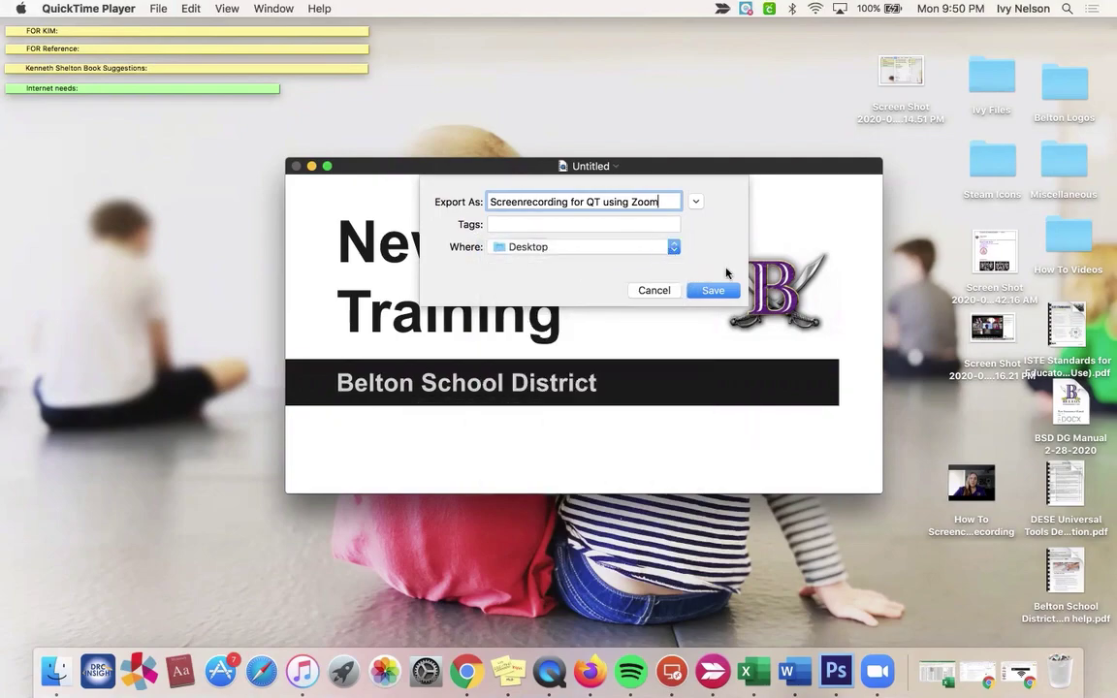
left_click(713, 291)
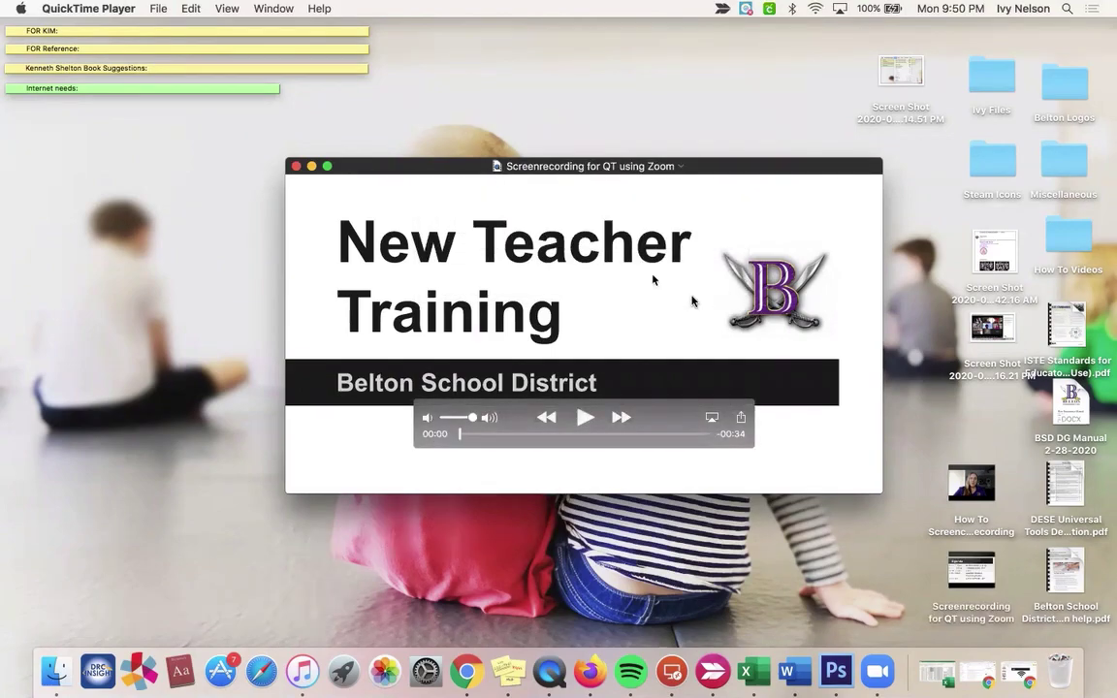
left_click(323, 121)
mouse_move(309, 170)
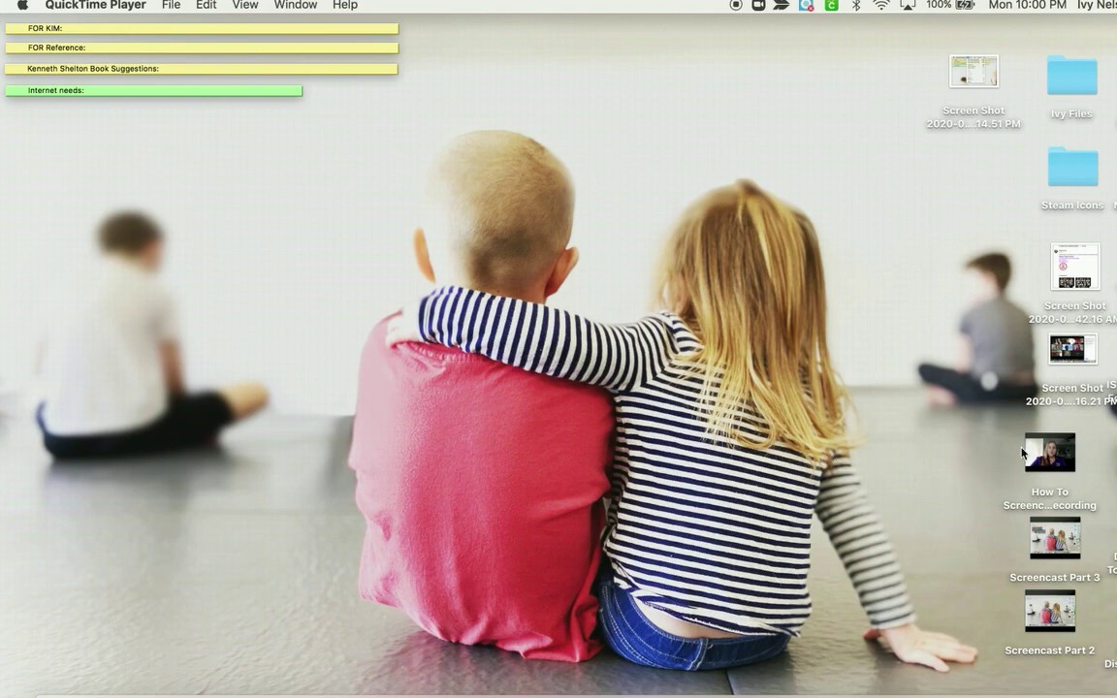
mouse_move(1038, 452)
mouse_move(1049, 524)
mouse_move(1049, 626)
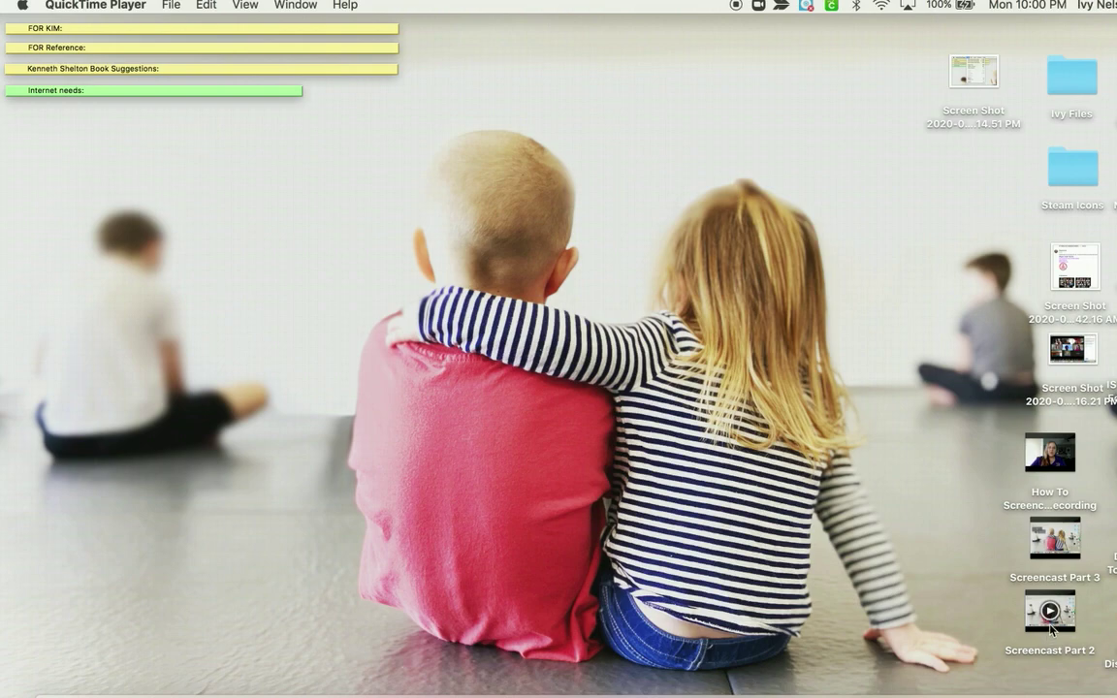
Open the Screencast Part 3 recording from the Desktop and shrink its window so the Desktop files beside it are visible.
double_click(1072, 551)
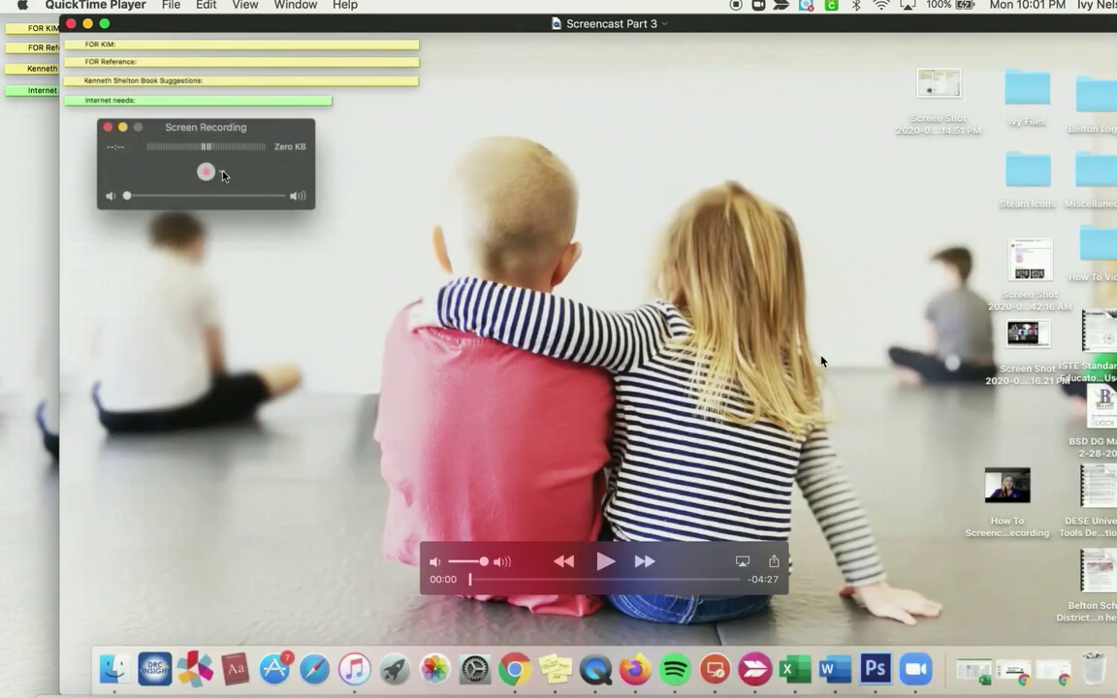
left_click_drag(747, 24, 710, 12)
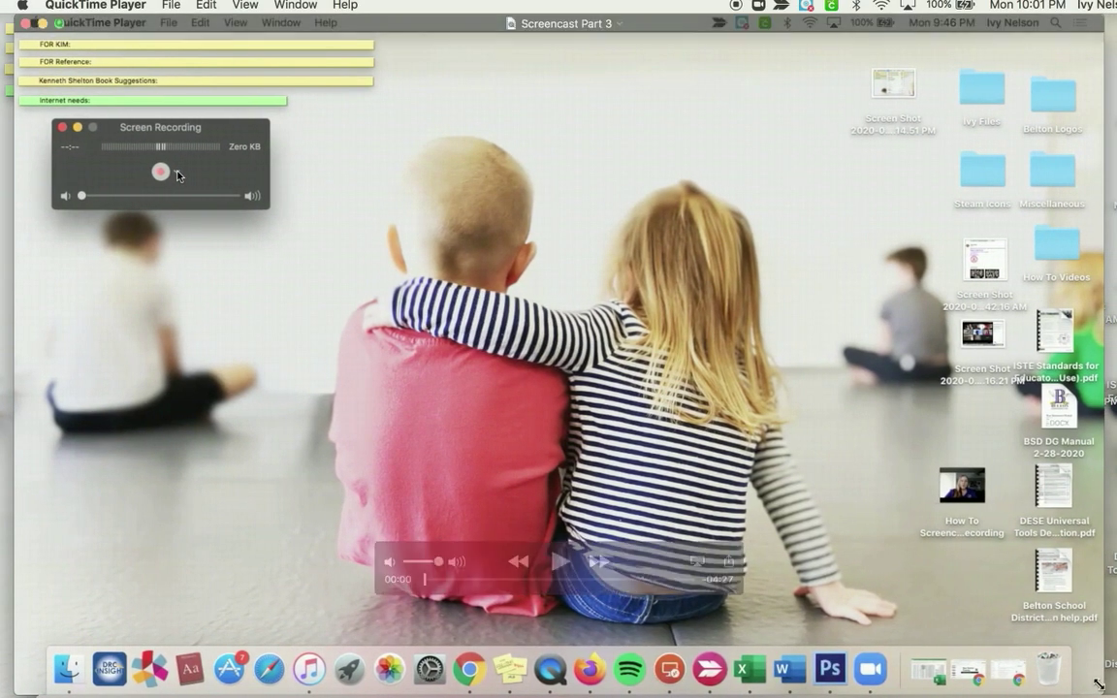
left_click_drag(1103, 688, 866, 546)
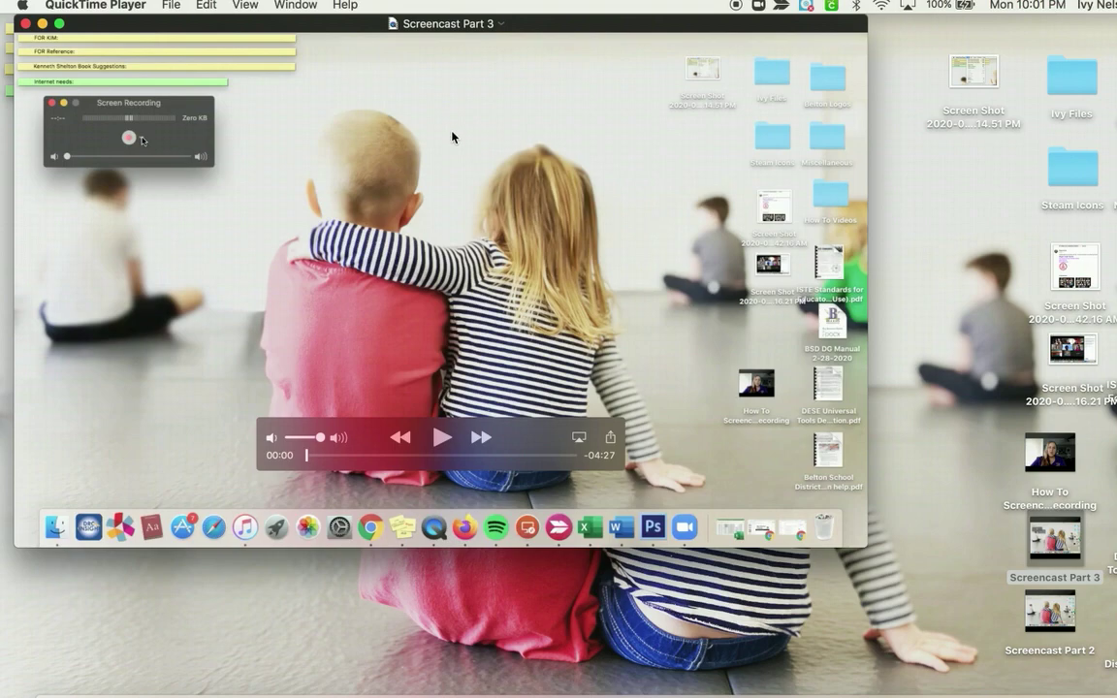
Trim the last few seconds off the end of Screencast Part 3, leaving a clip of about 04:24.
left_click(206, 6)
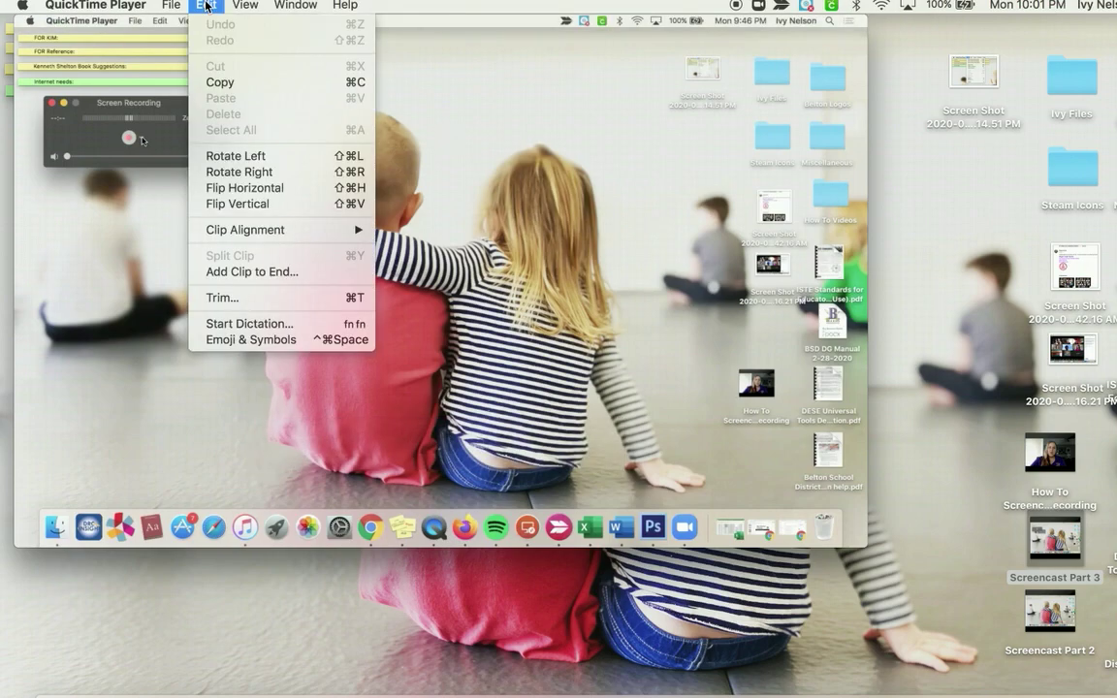
left_click(233, 306)
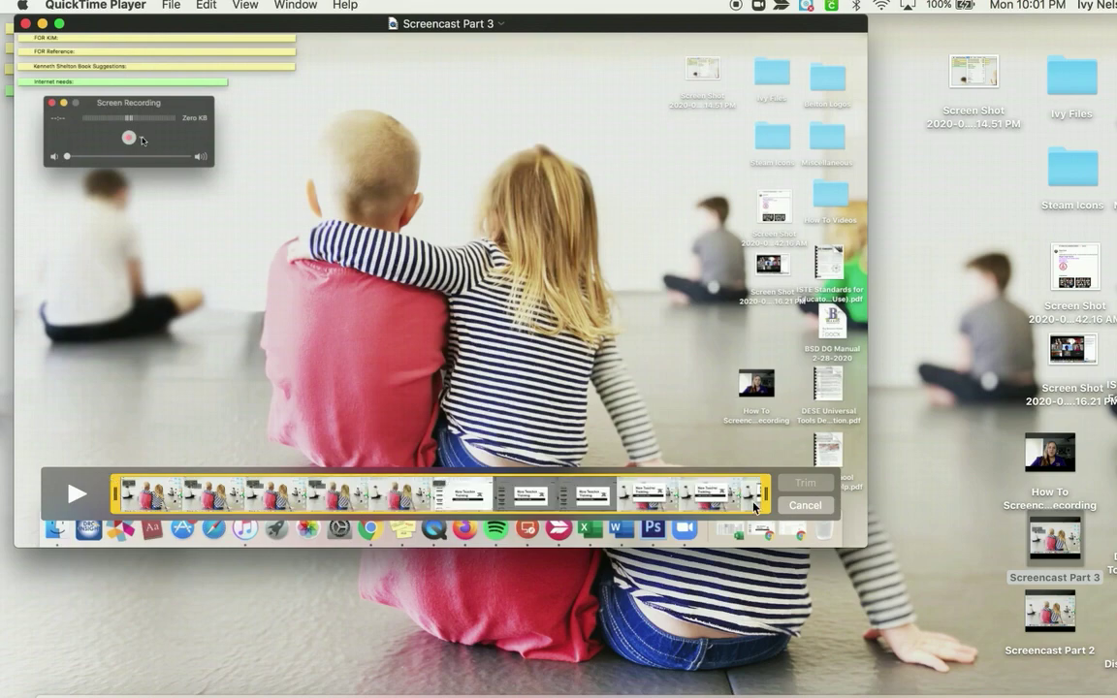
left_click_drag(766, 499, 791, 497)
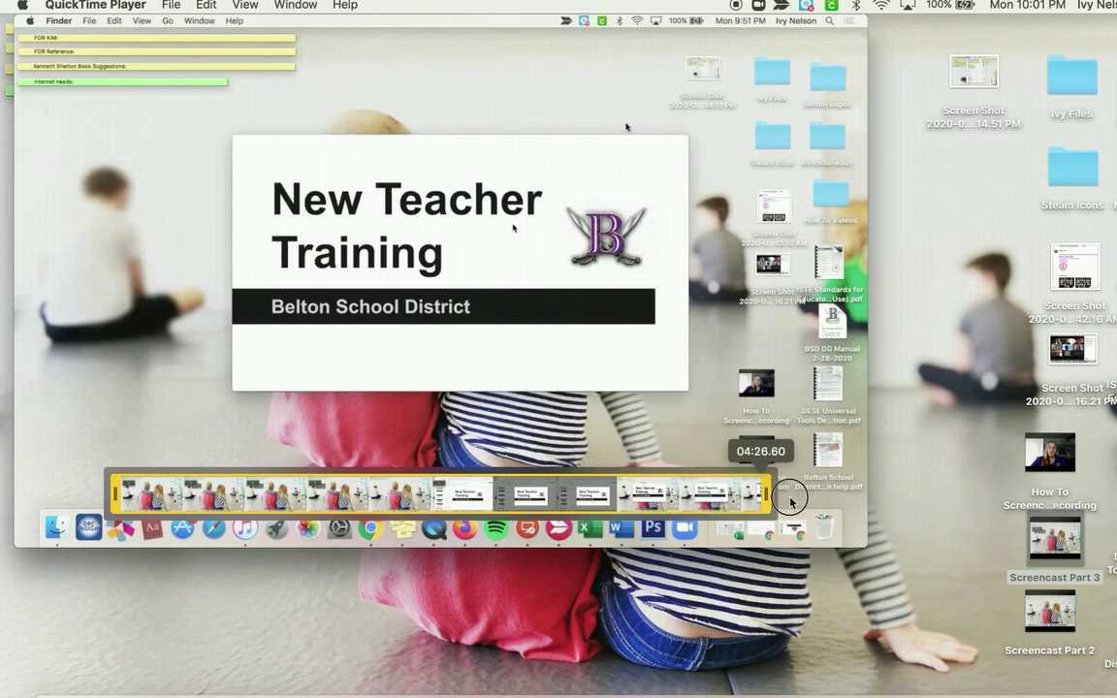
left_click_drag(120, 502, 84, 485)
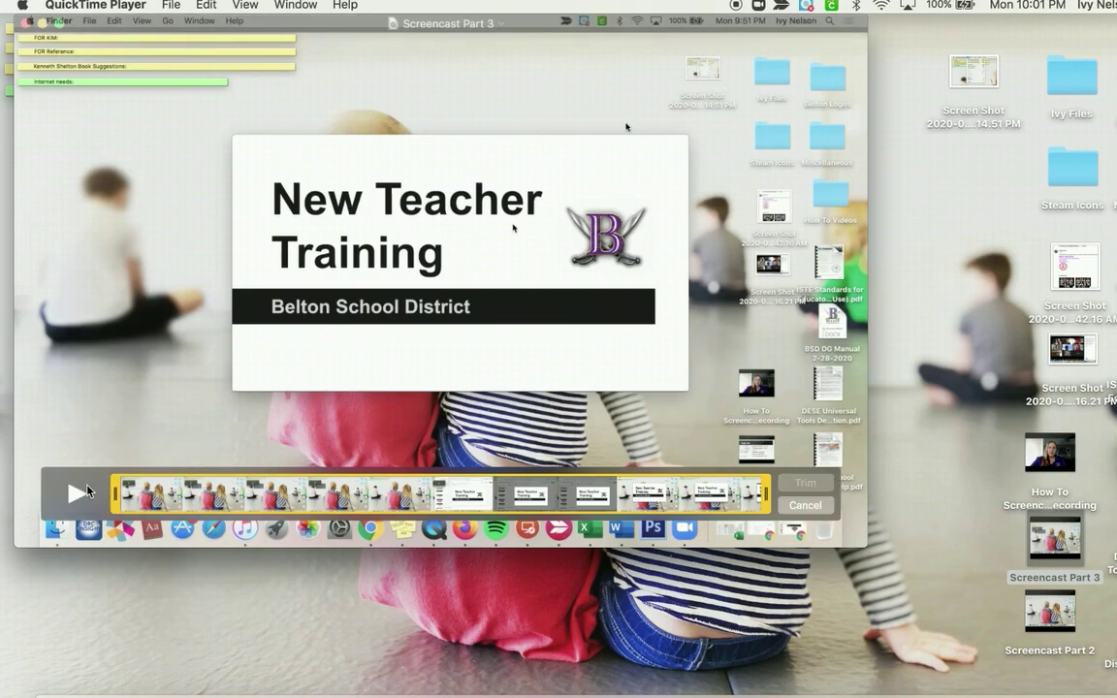
mouse_move(766, 495)
left_mouse_down()
mouse_move(667, 495)
mouse_move(768, 497)
mouse_move(668, 493)
mouse_move(768, 496)
mouse_move(744, 505)
mouse_move(705, 494)
mouse_move(766, 494)
mouse_move(759, 507)
mouse_move(771, 496)
mouse_move(763, 506)
left_mouse_up()
left_click(803, 481)
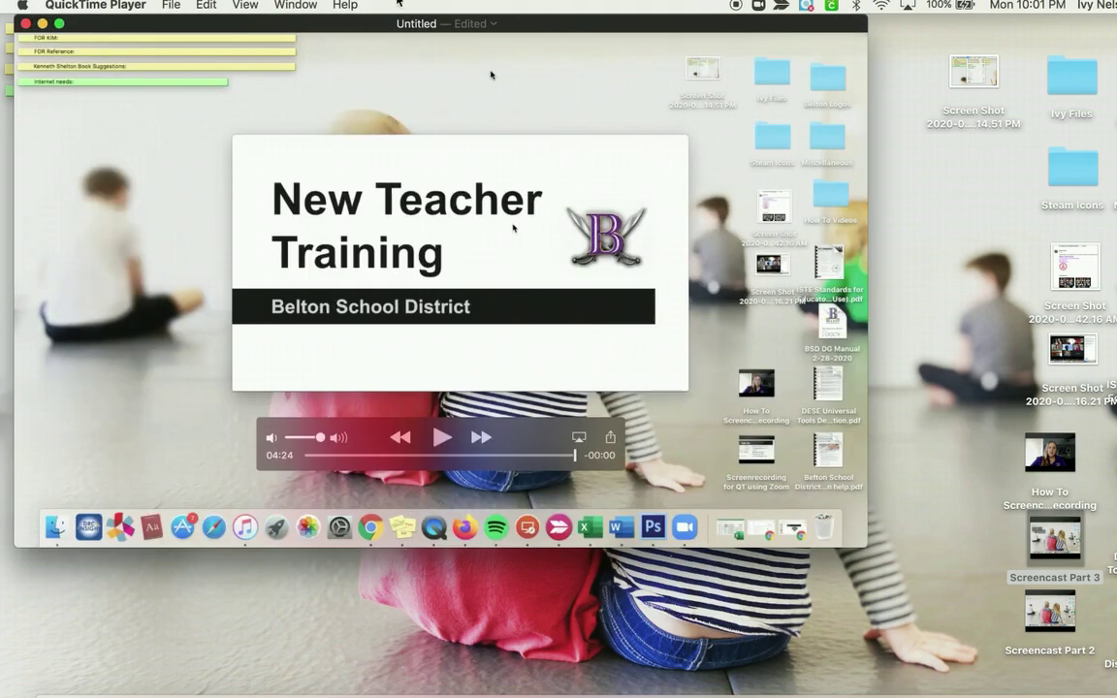
Move the trimmed clip's window slightly down, clear of the menu bar.
left_click(205, 6)
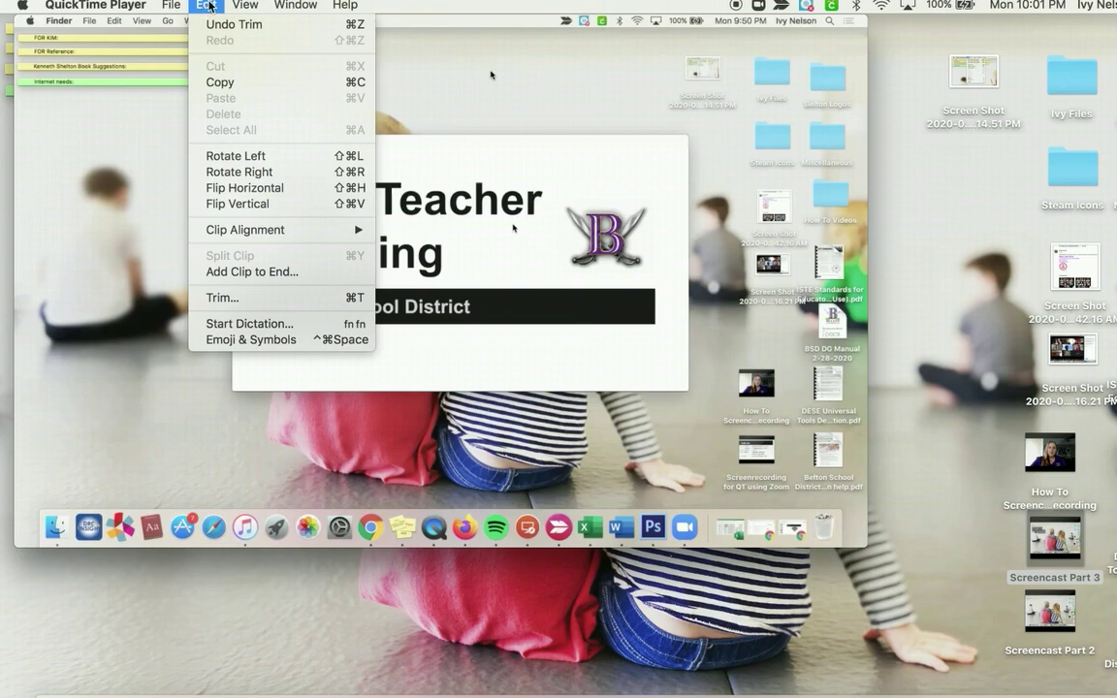
left_click(97, 244)
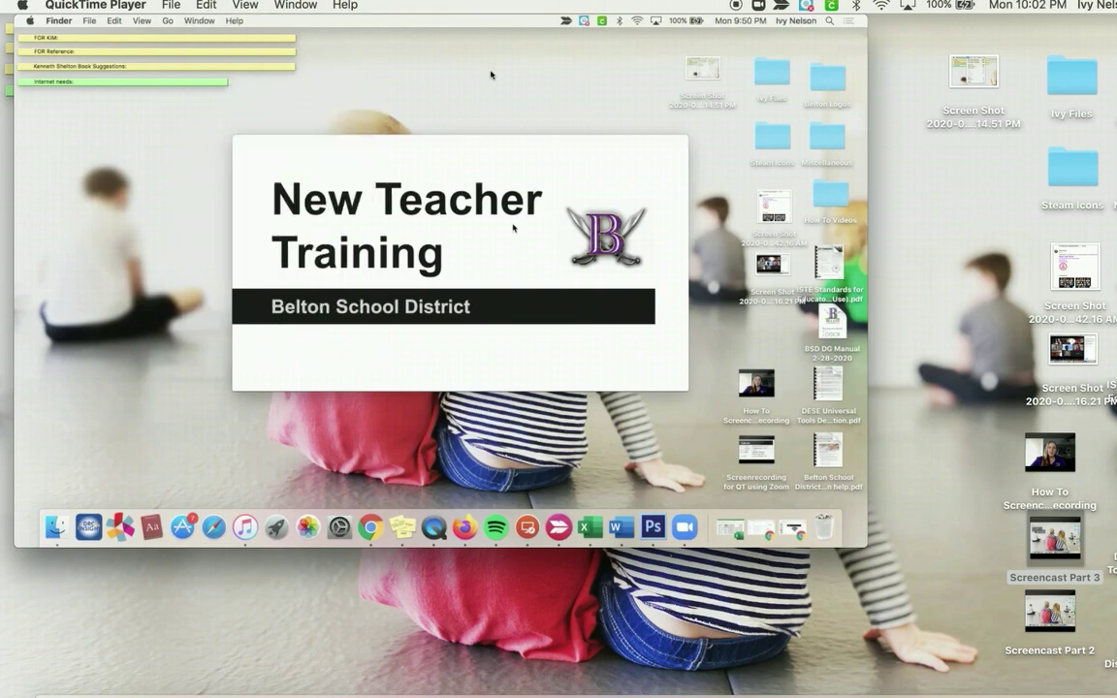
left_click(194, 20)
left_click_drag(194, 20, 198, 57)
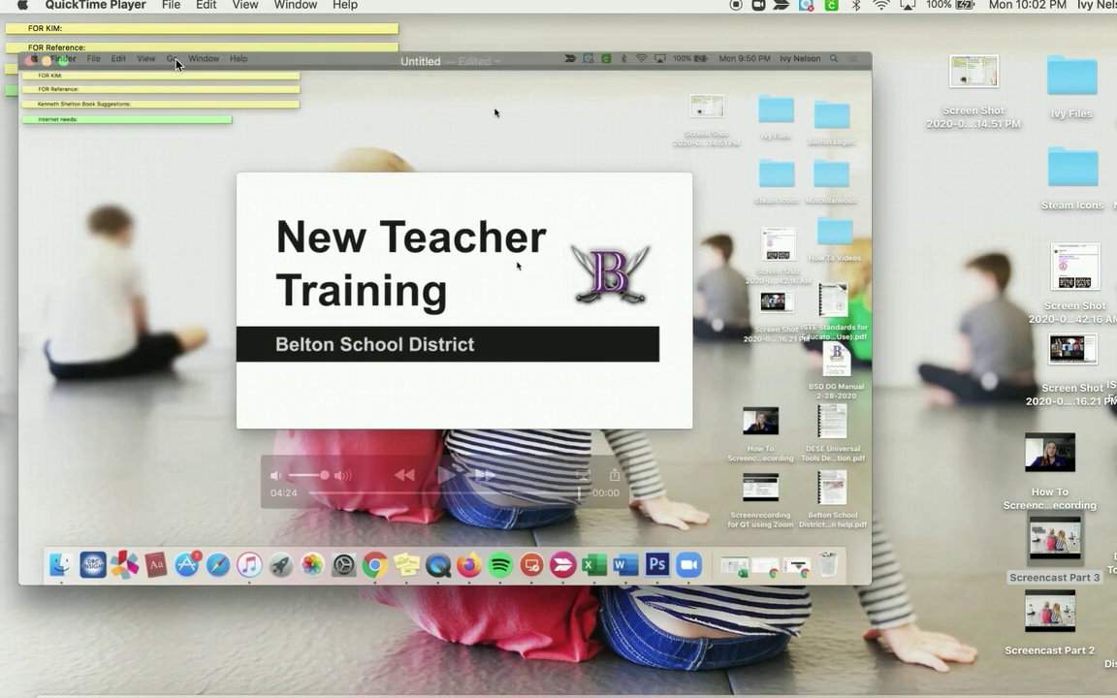
left_click(205, 6)
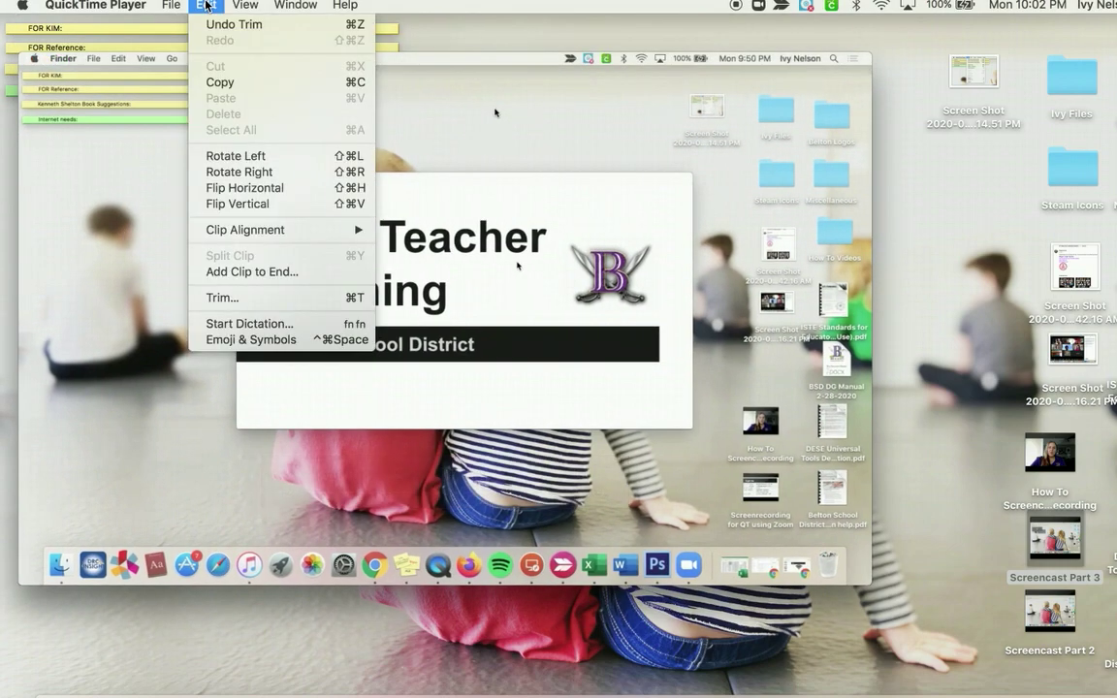
left_click(493, 425)
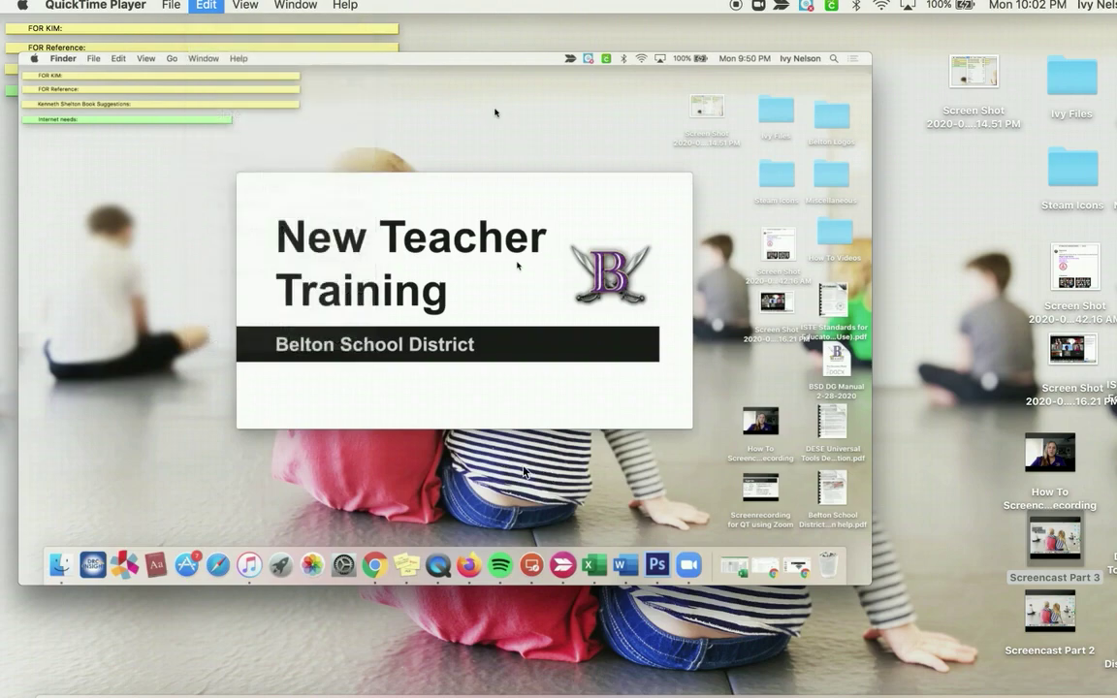
left_click(198, 6)
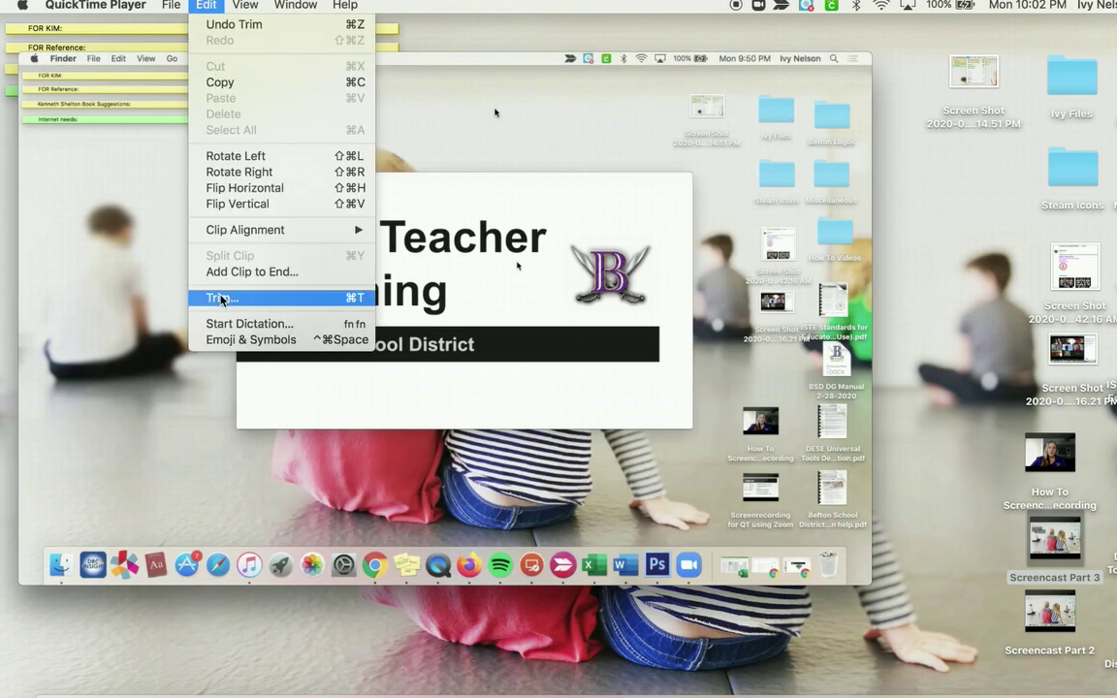
left_click(221, 300)
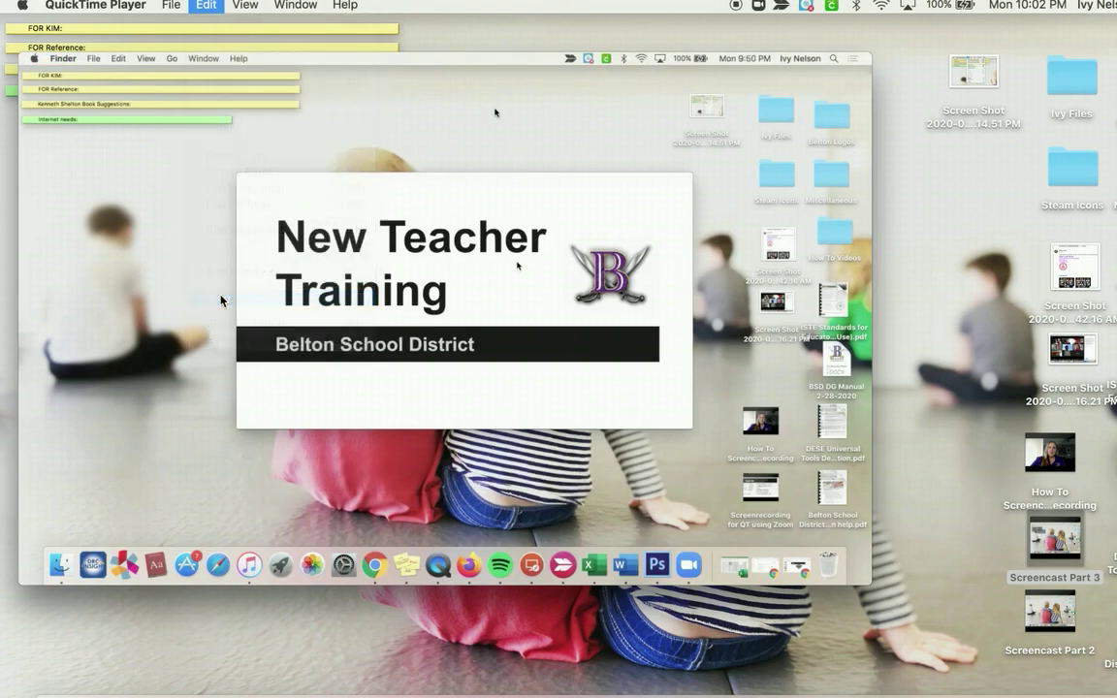
left_click(207, 6)
left_click(147, 266)
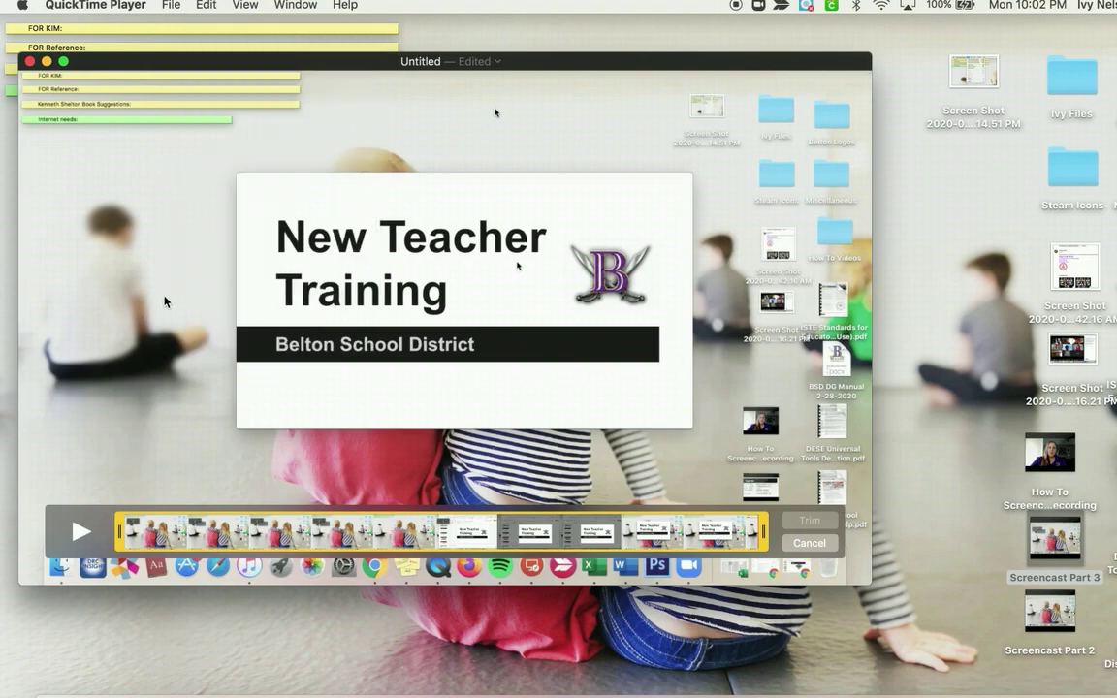
left_click(799, 547)
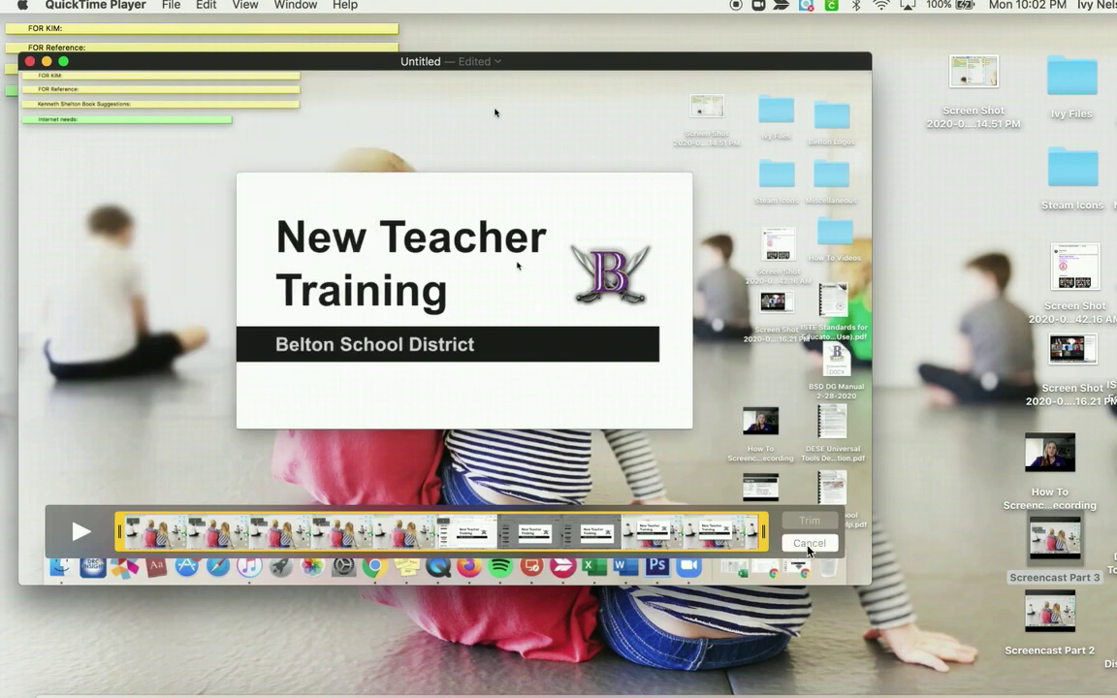
Add Screencast Part 2 and the How To Screencast camera recording from the Desktop to the end of the trimmed clip.
left_click(206, 5)
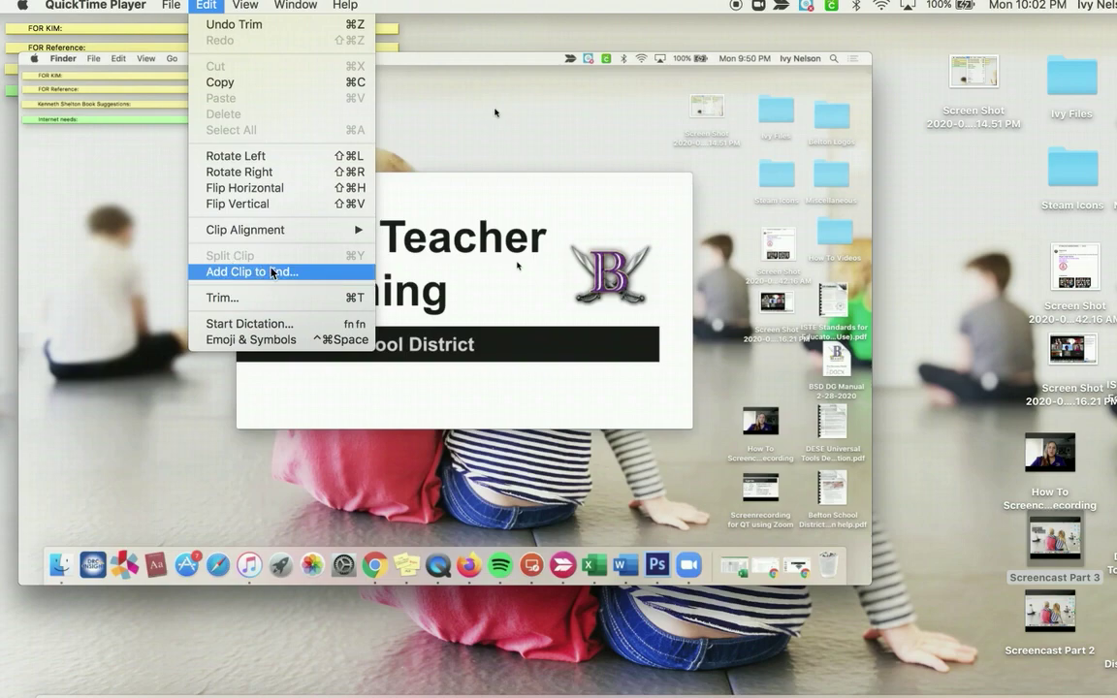
left_click(456, 154)
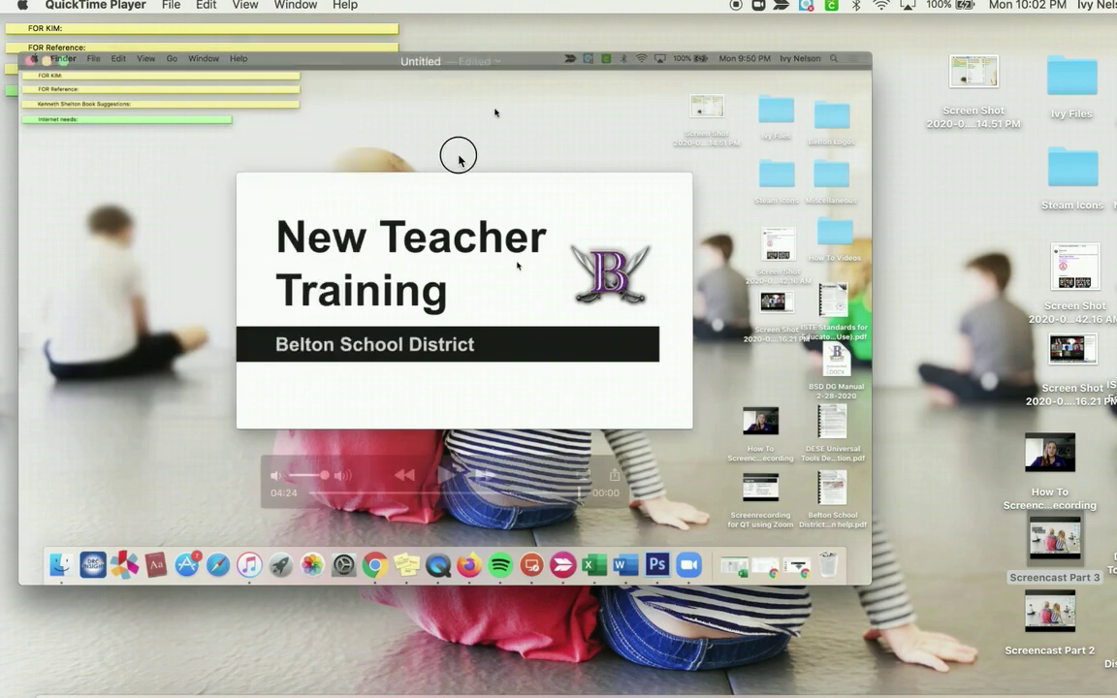
left_click(206, 5)
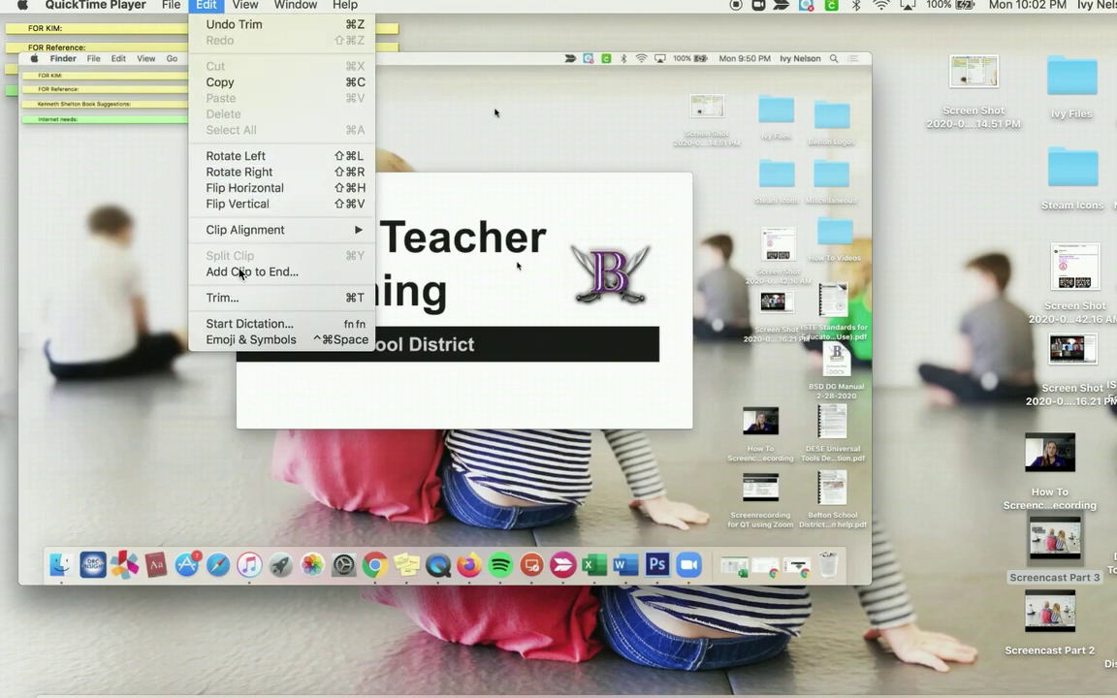
left_click(248, 275)
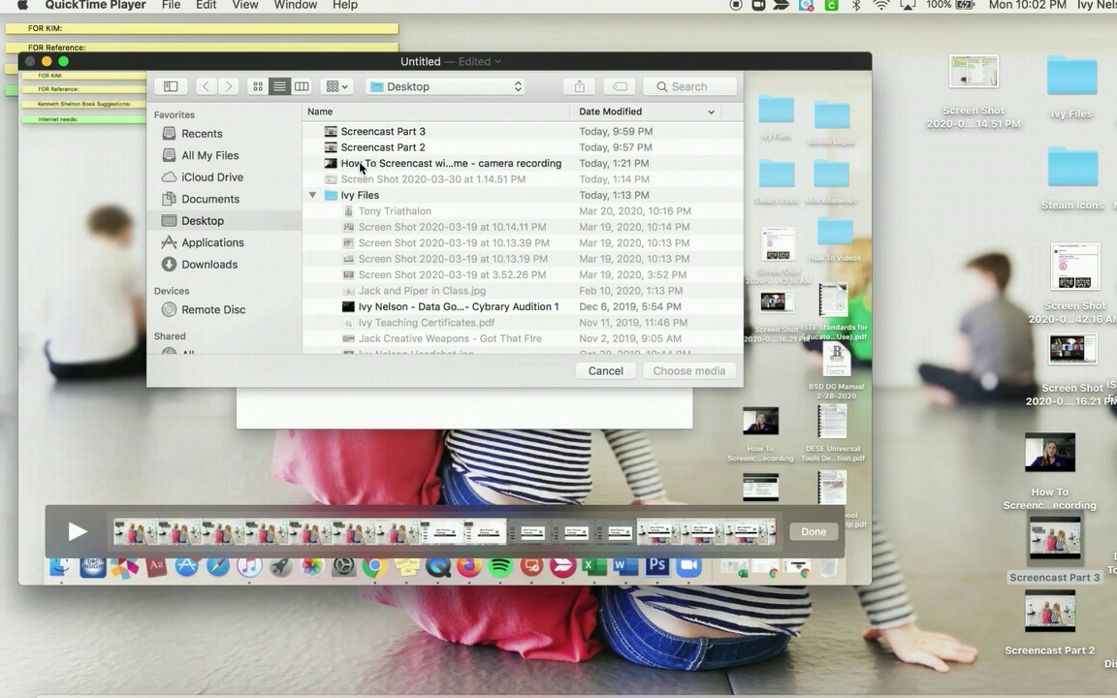
left_click(362, 164)
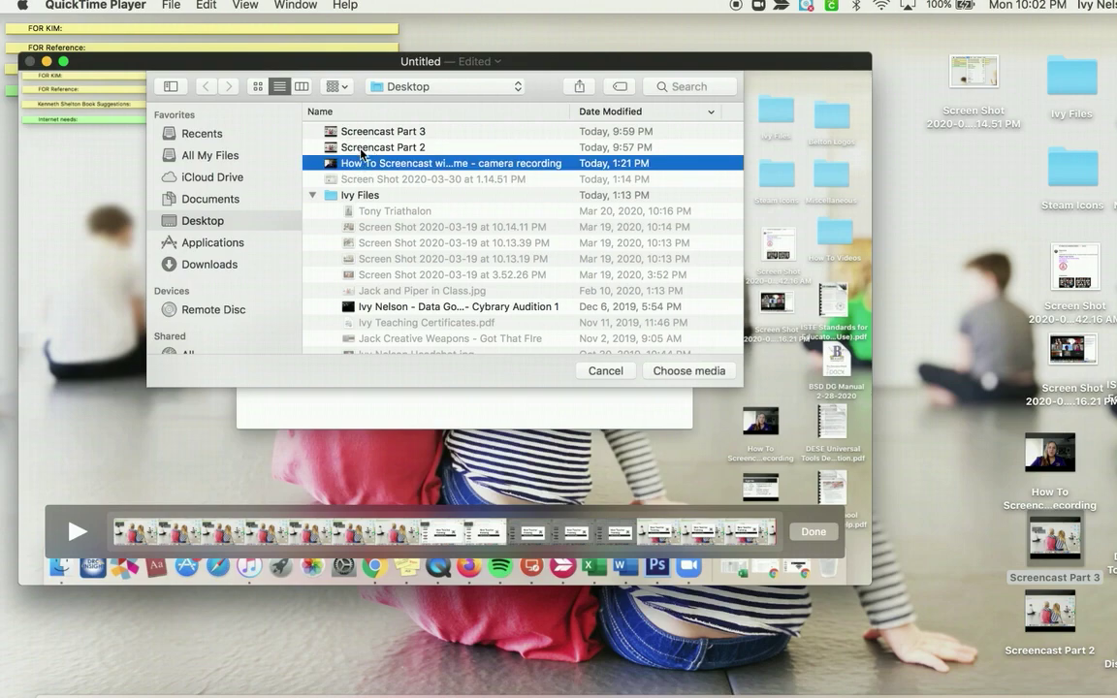
left_click(362, 148, "shift")
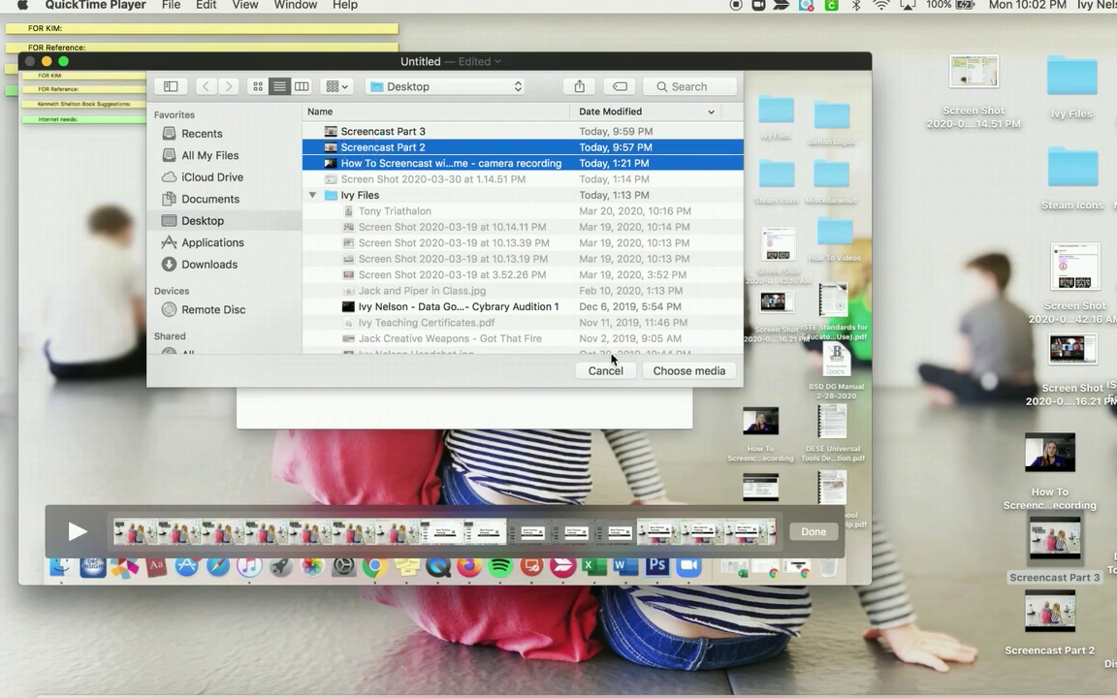
left_click(668, 369)
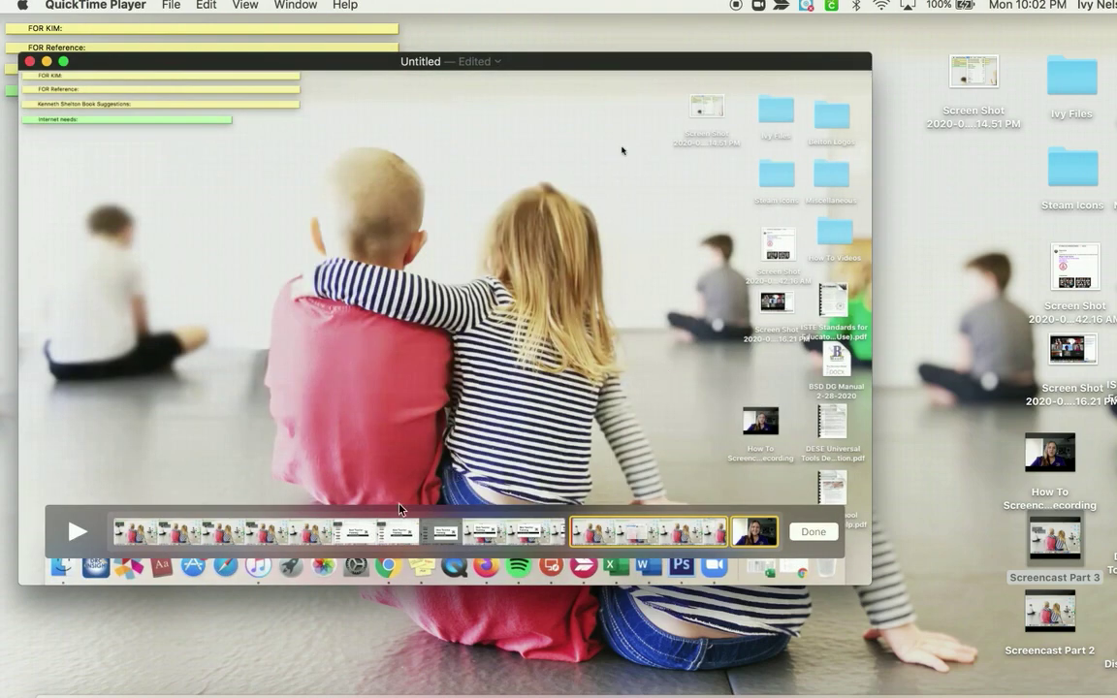
Reorder the clips so the camera recording comes first, followed by Screencast Part 2 and the trimmed Part 3 clip.
left_click(349, 531)
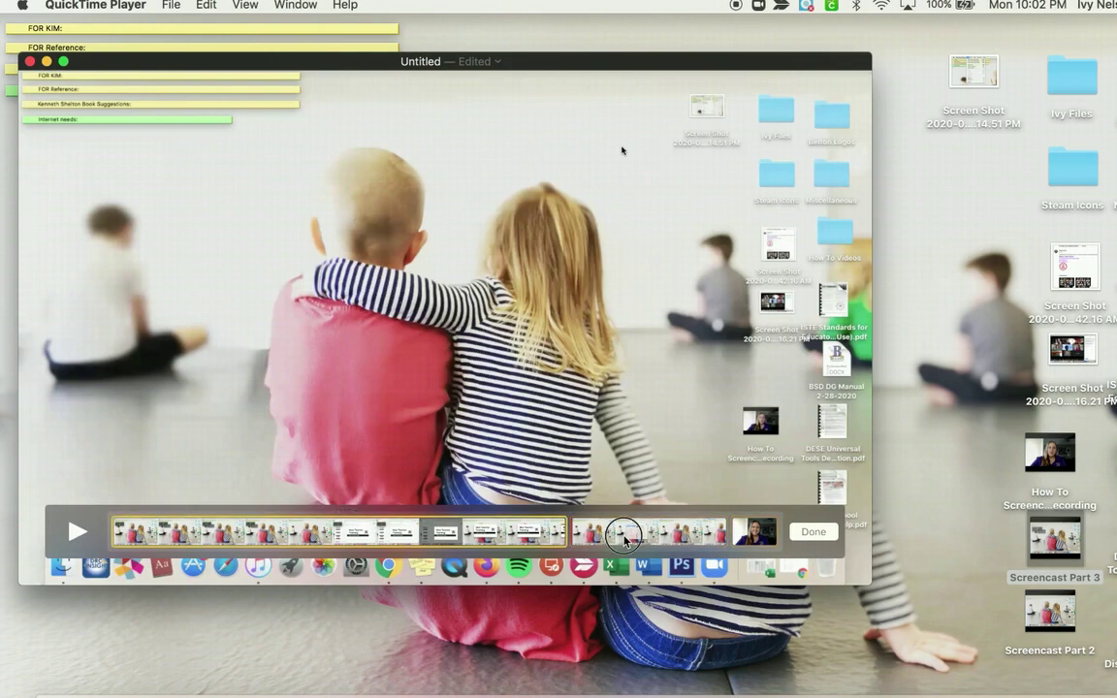
left_click(766, 534)
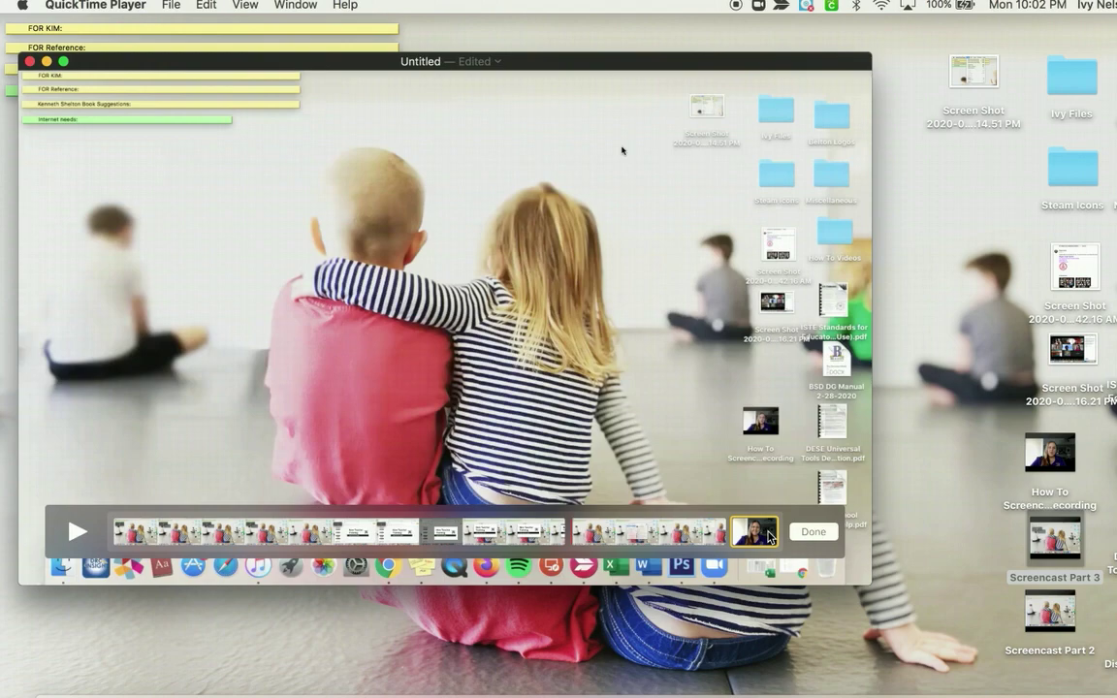
left_click(767, 534)
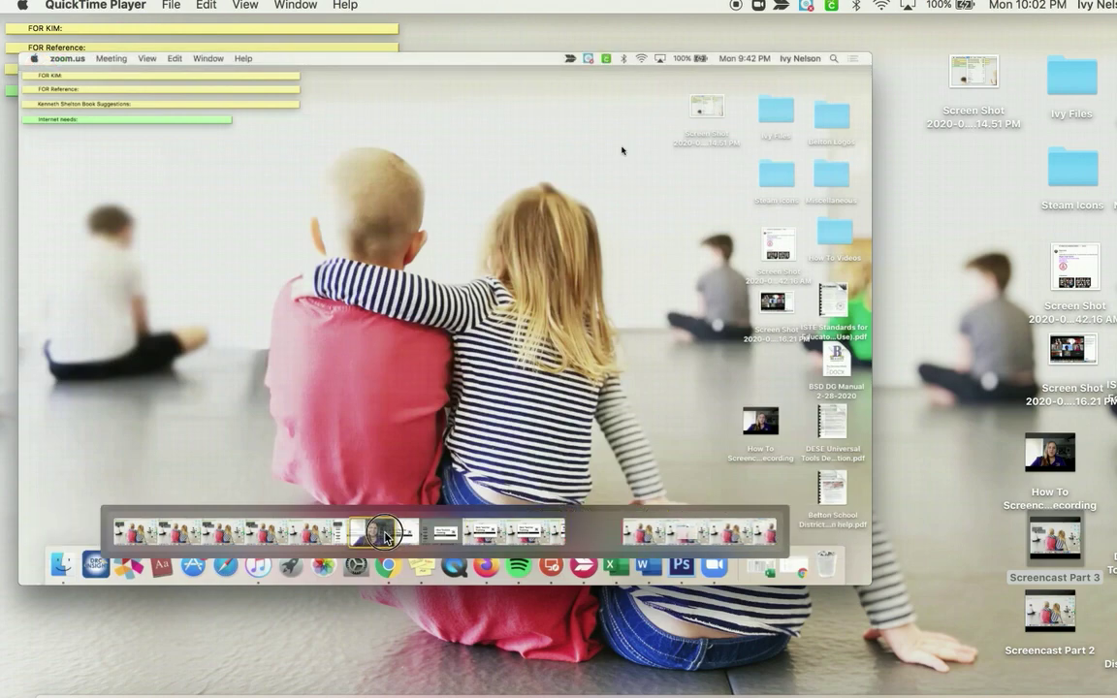
left_click_drag(160, 533, 150, 534)
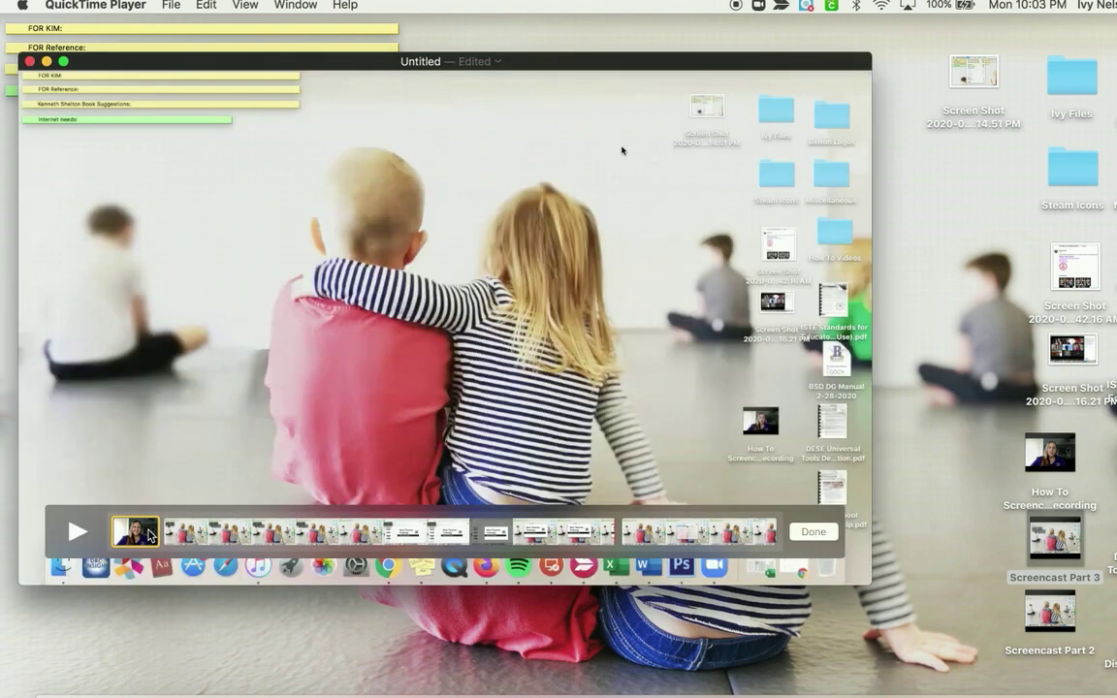
left_click(652, 539)
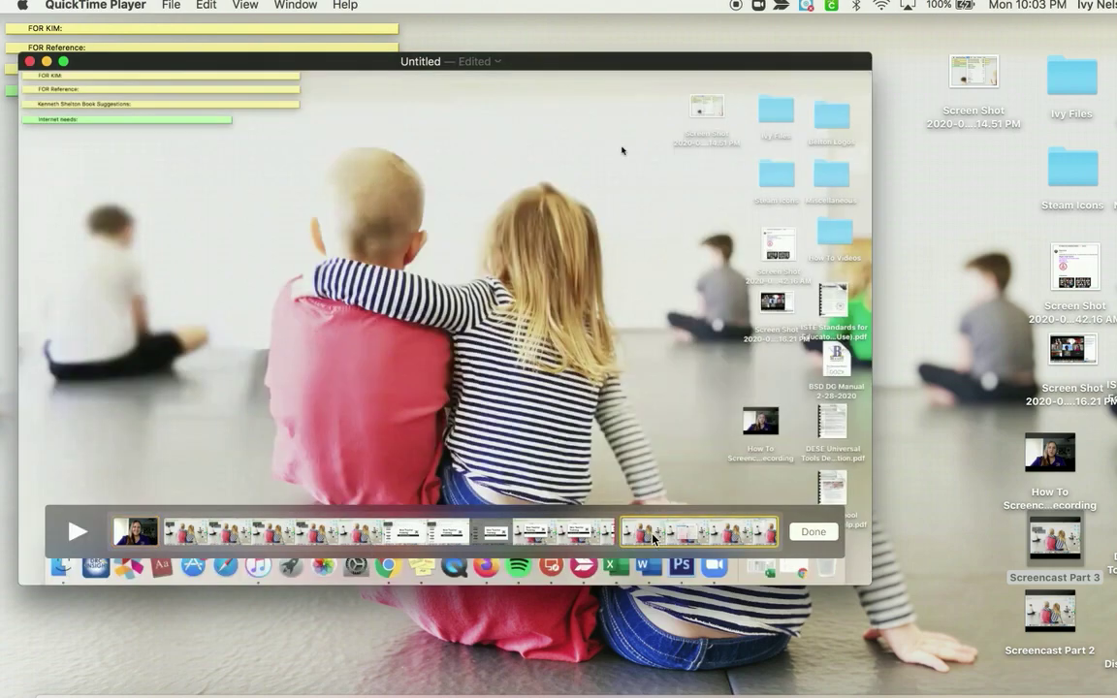
left_click_drag(652, 539, 223, 539)
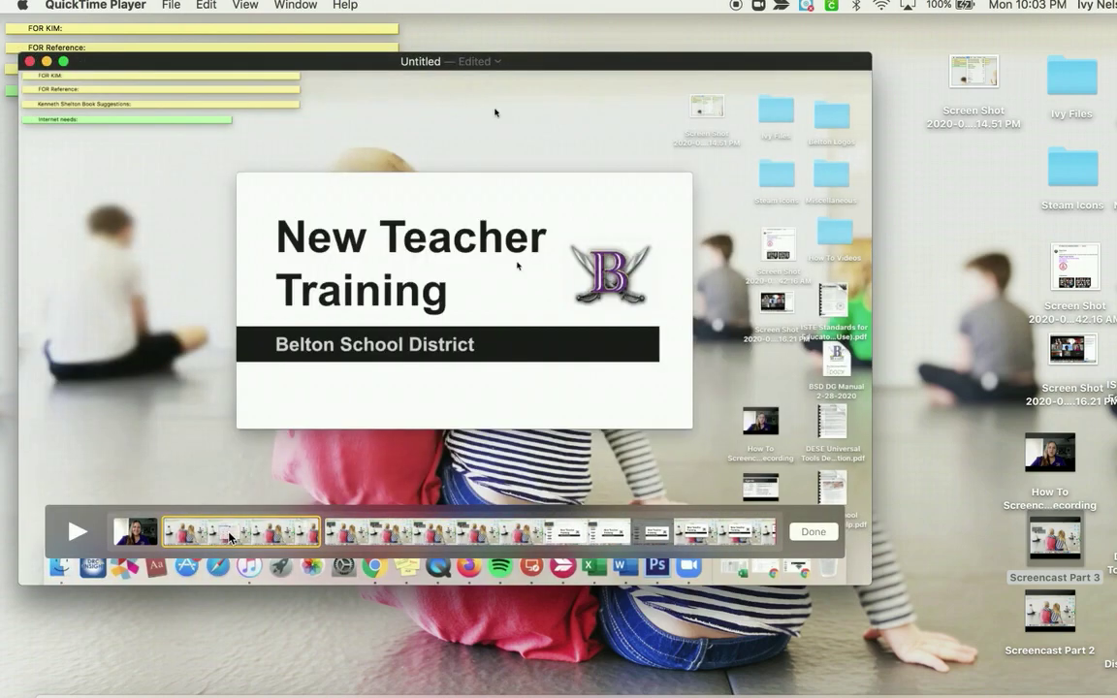
Insert Screencast Part 4 from the Desktop after the Screencast Part 3 clip at the end of the sequence.
left_click(410, 536)
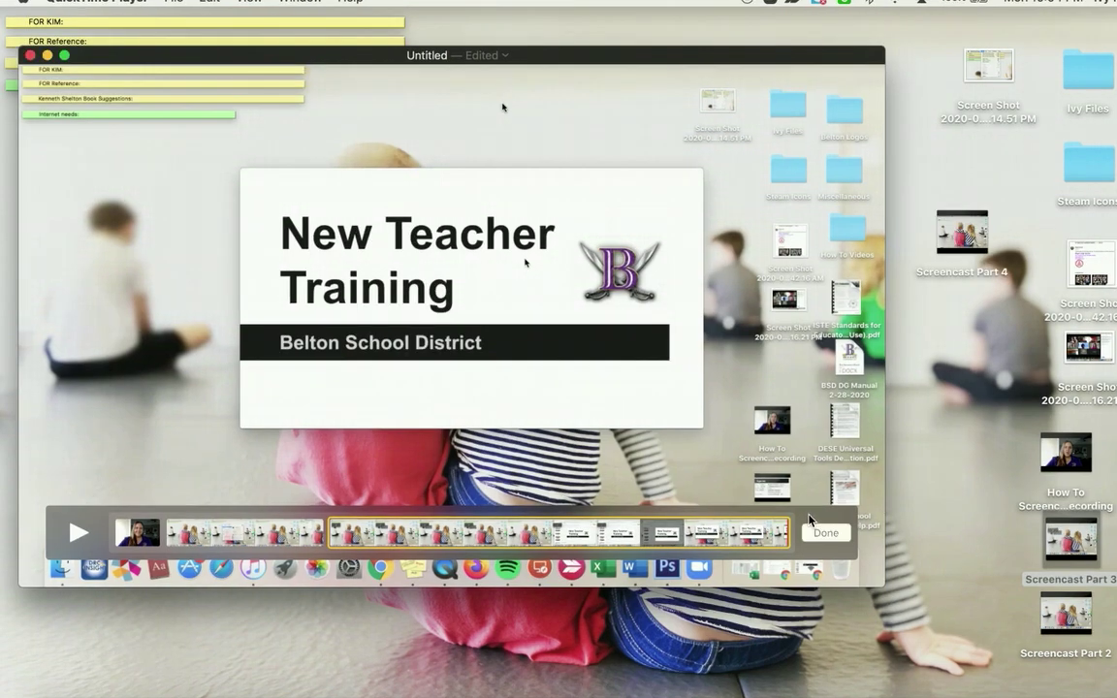
mouse_move(979, 234)
left_click(209, 3)
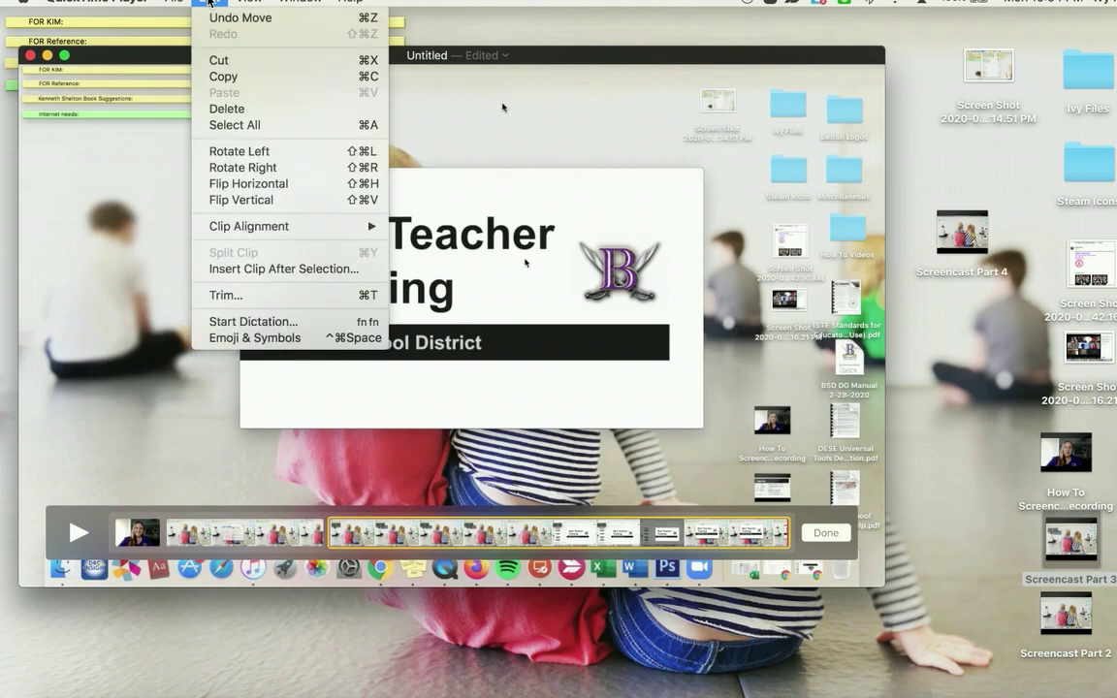
left_click(241, 270)
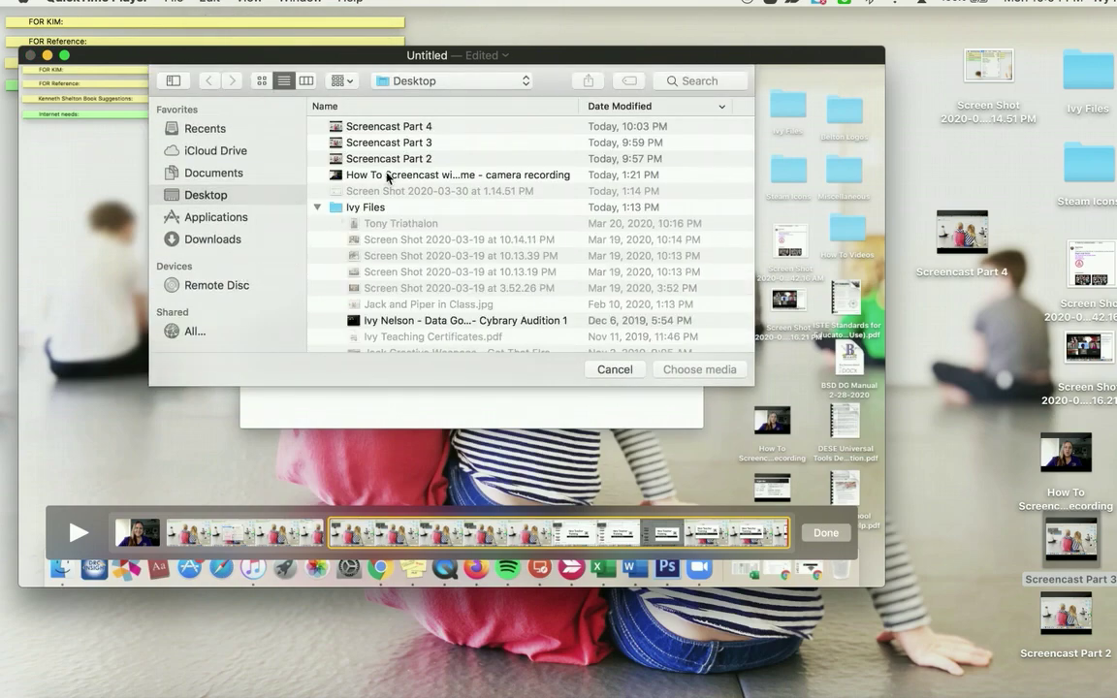
left_click(407, 126)
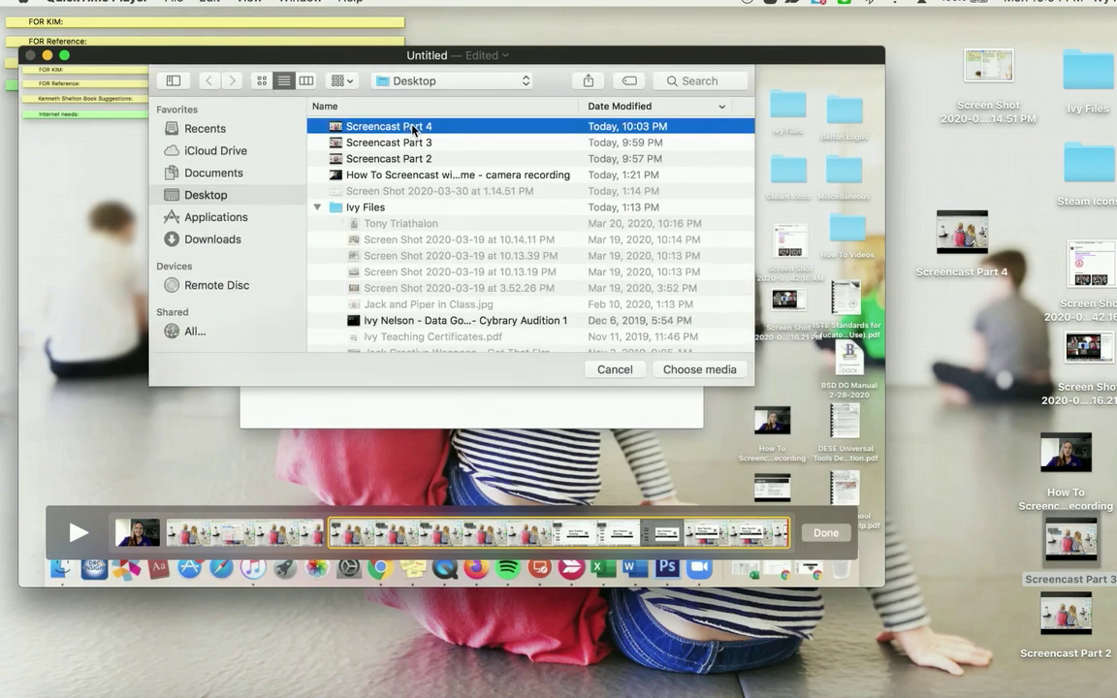
left_click(716, 371)
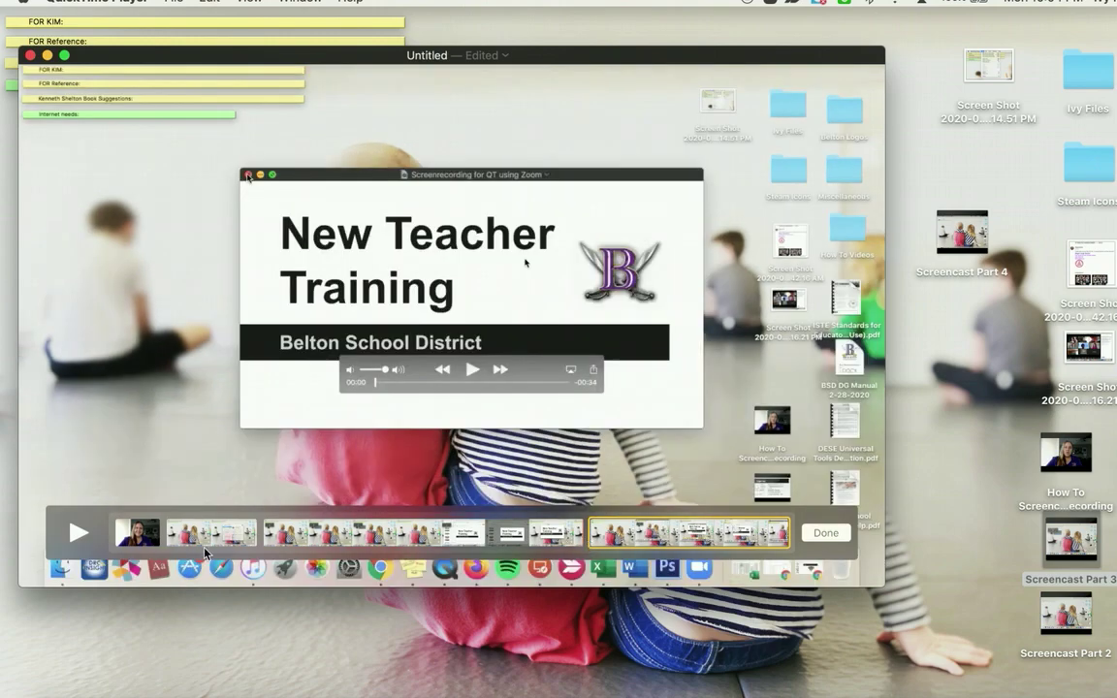
Review the order of the clips from the camera recording through the last screencast part, and finish editing the sequence.
left_click(137, 545)
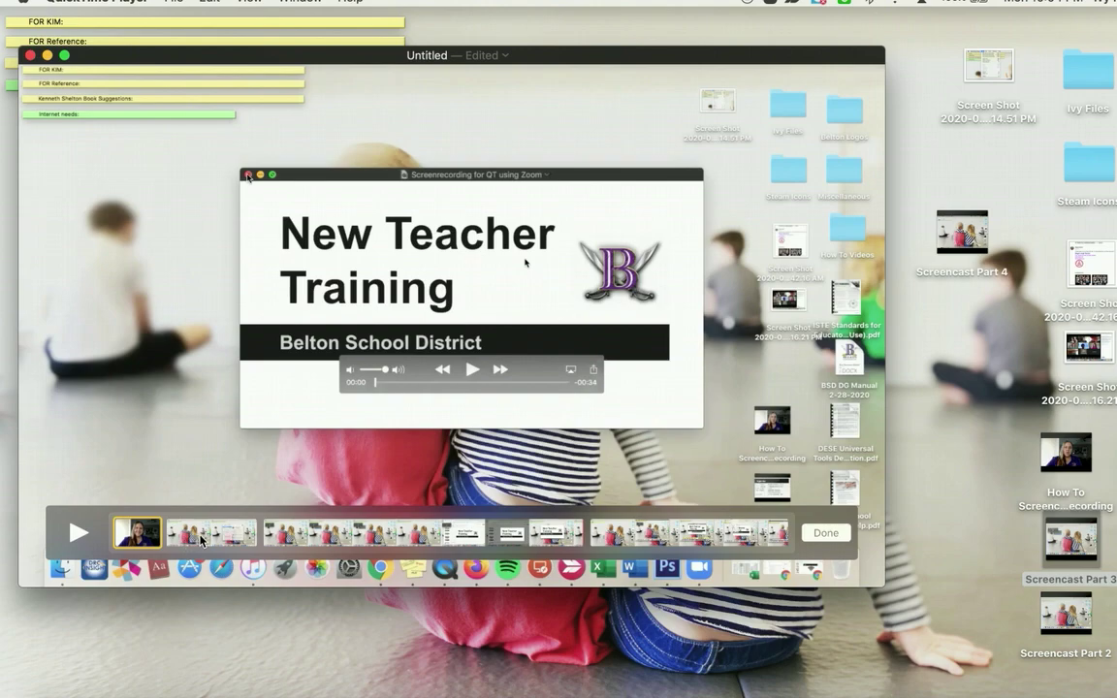
left_click(382, 545)
left_click(659, 540)
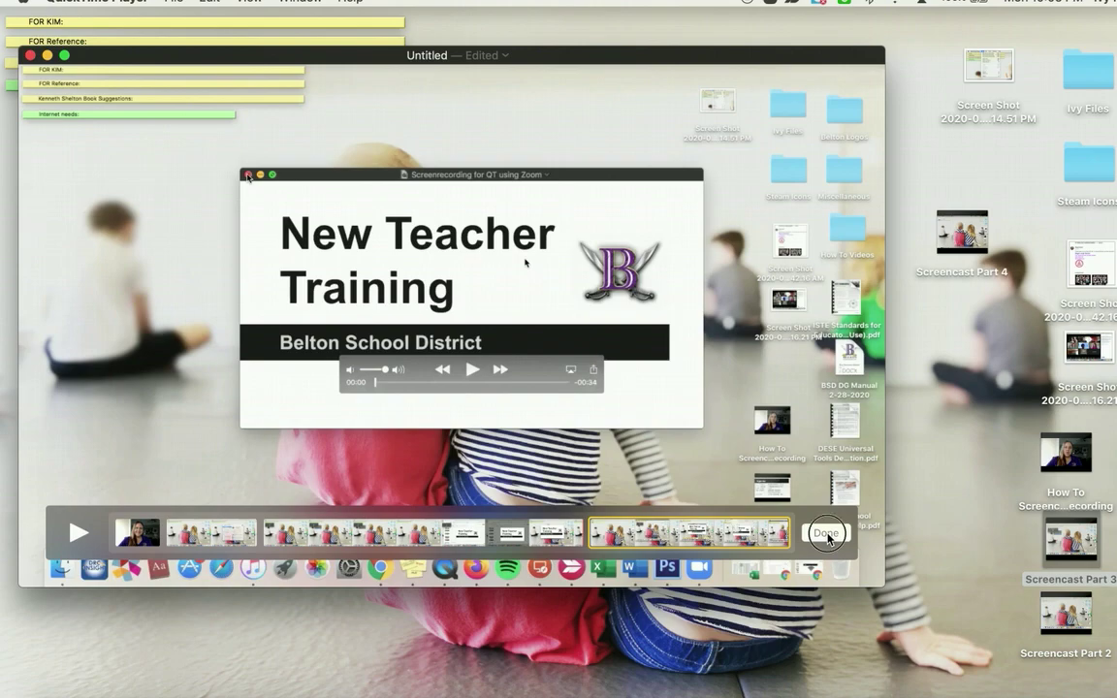
left_click(826, 533)
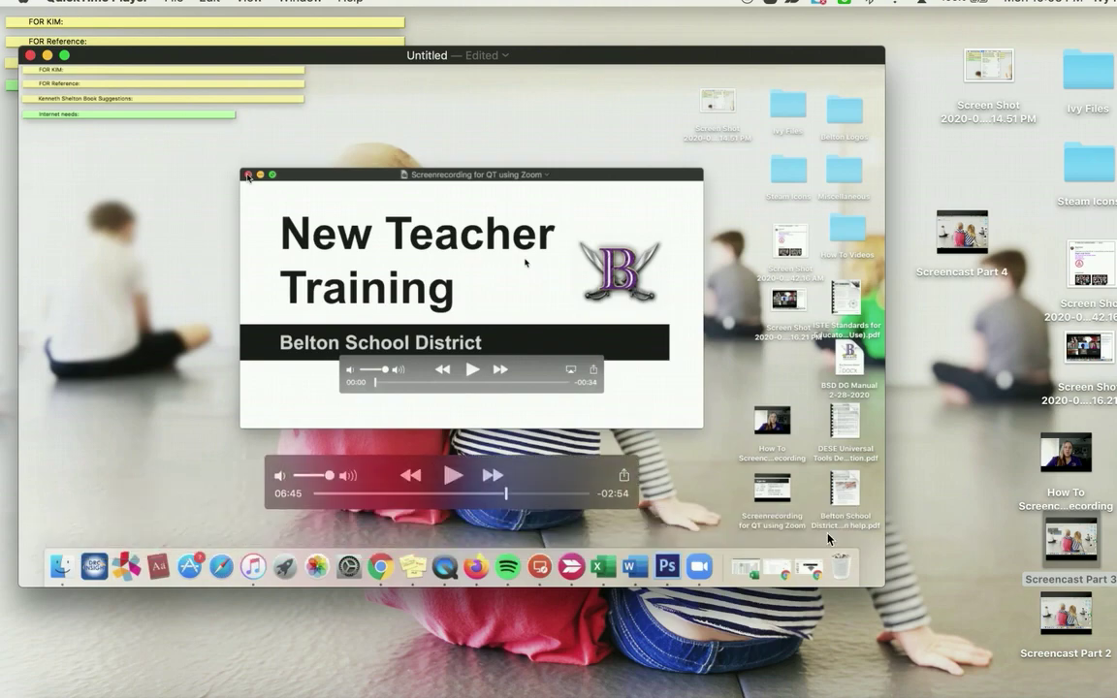
Export the combined video at 720p to the Desktop with the name Final Screencast with QuickTime Player.
left_click(163, 3)
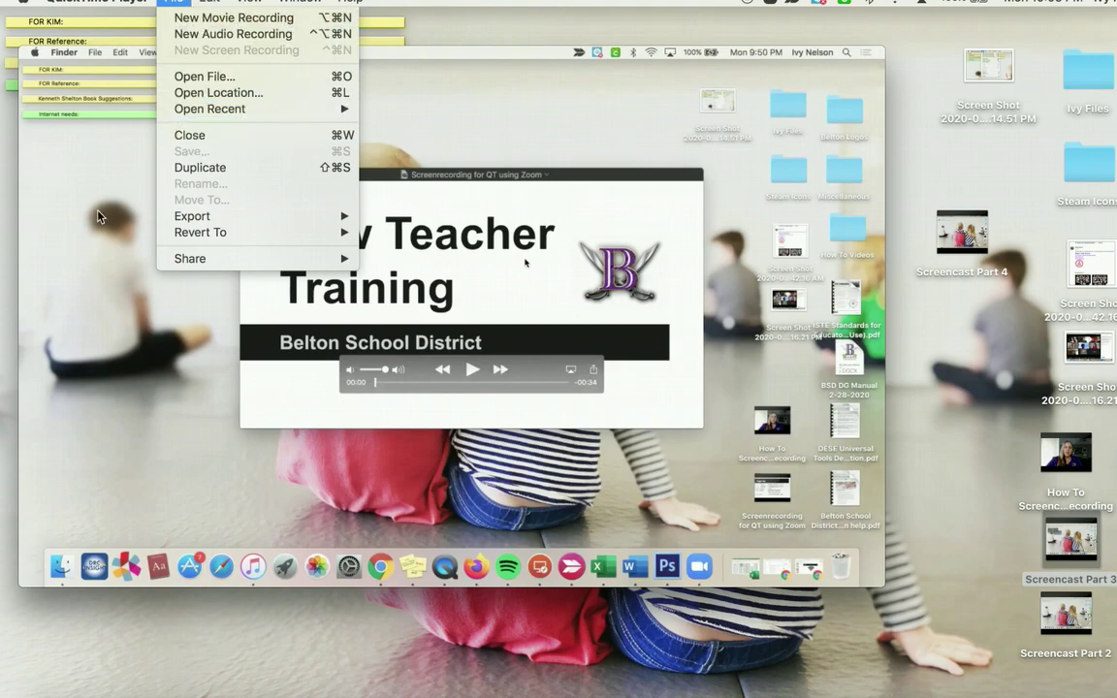
left_click(174, 7)
left_click(174, 7)
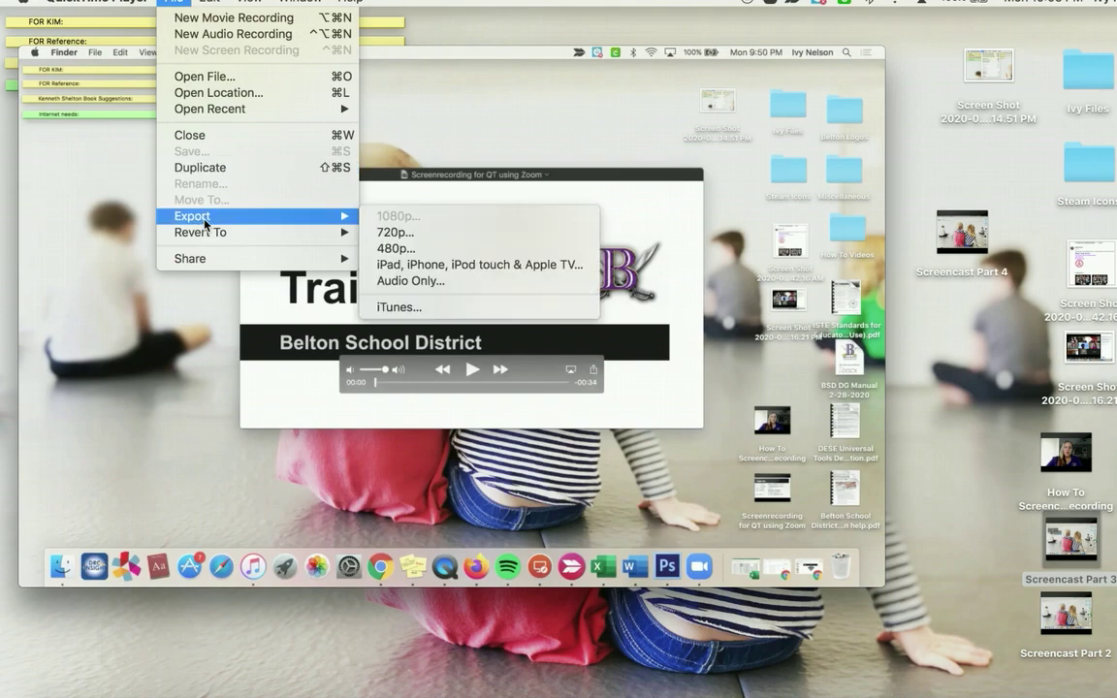
mouse_move(307, 217)
left_click(415, 234)
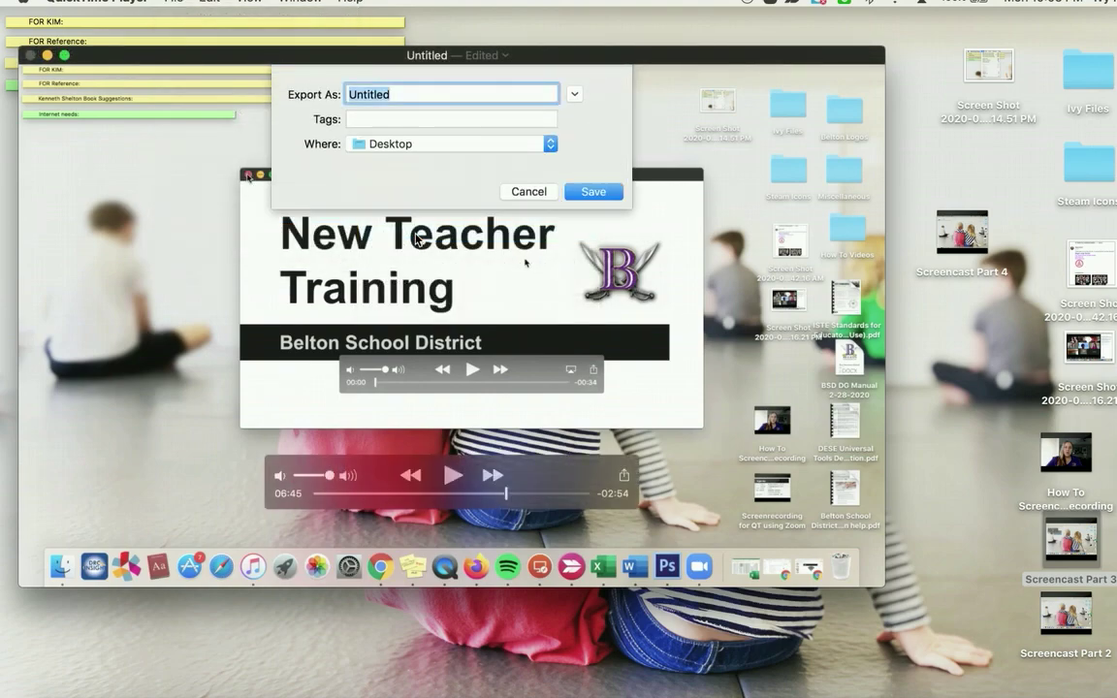
type("Final")
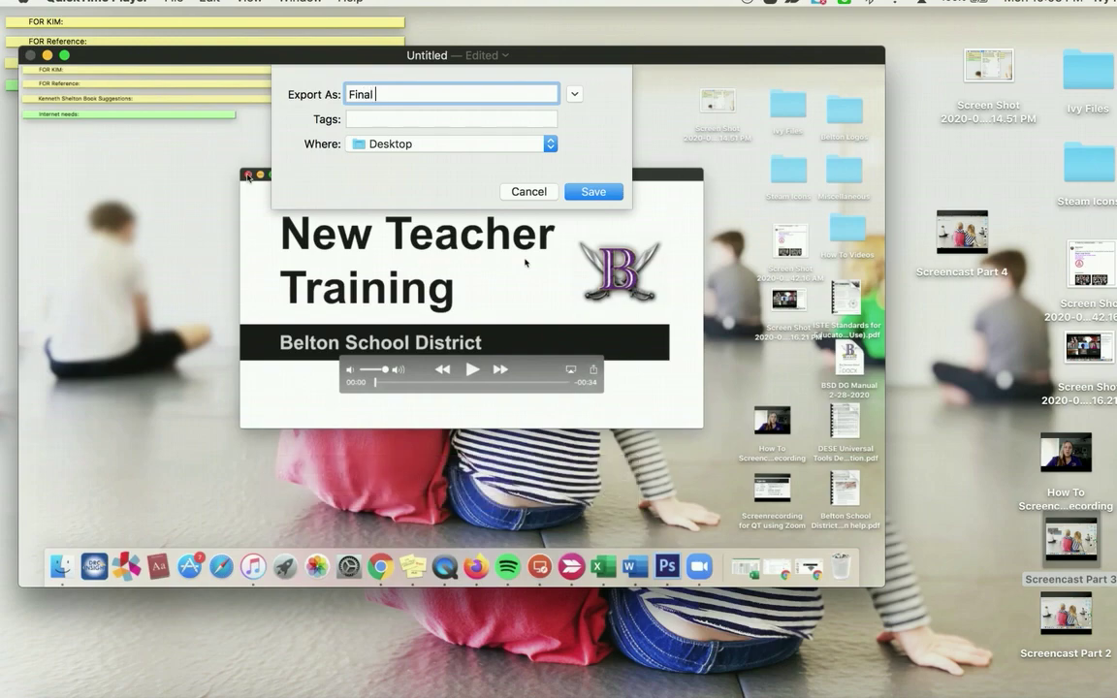
type(" Screencast with Quickt")
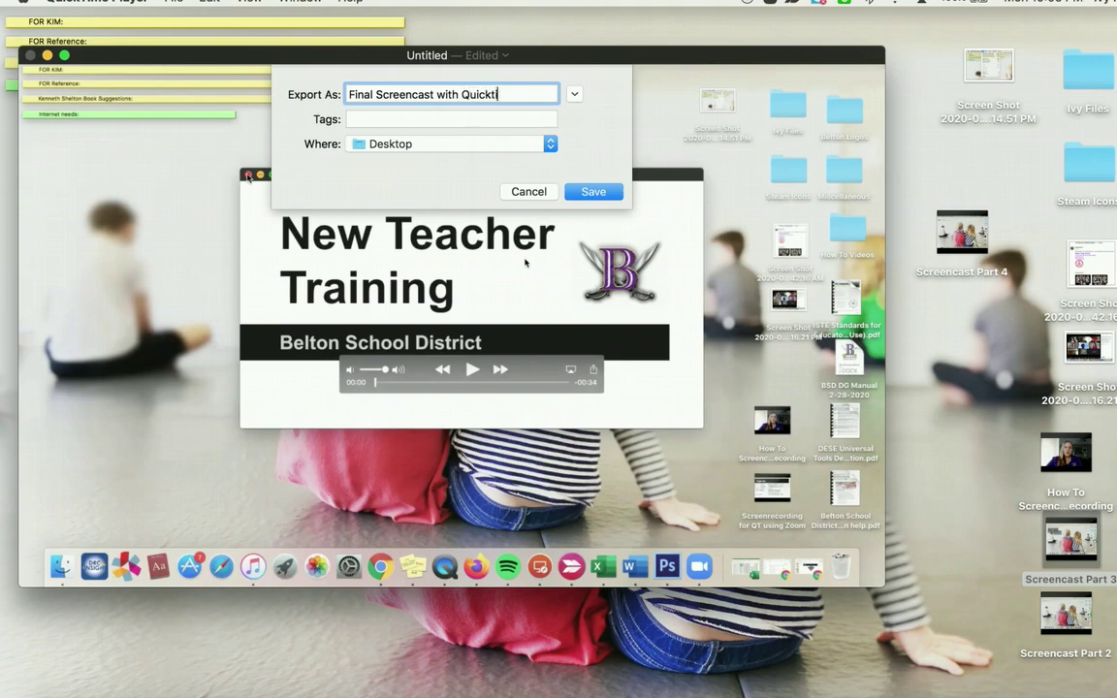
key("BackSpace")
type("Time Player")
key("Return")
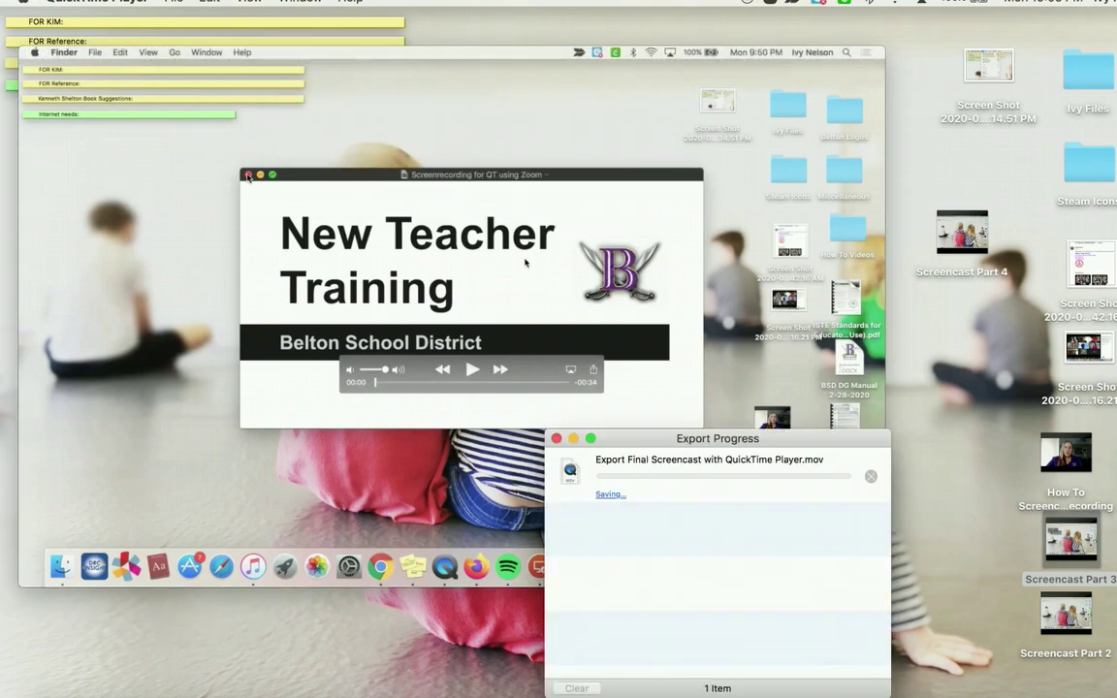